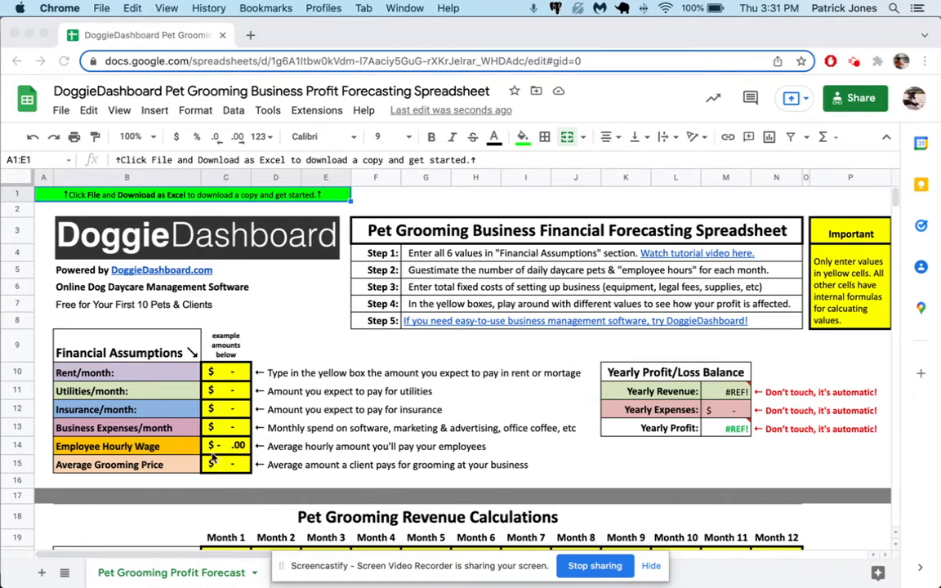
Look over the revenue, expense, cash flow and net profit sections of the forecasting spreadsheet
scroll(228, 484, "down", 5)
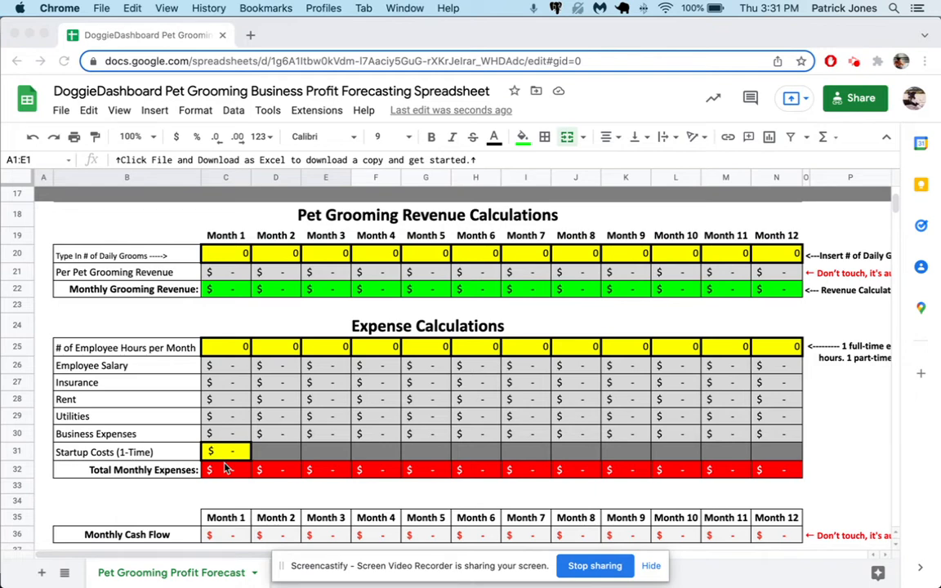
scroll(462, 383, "down", 3)
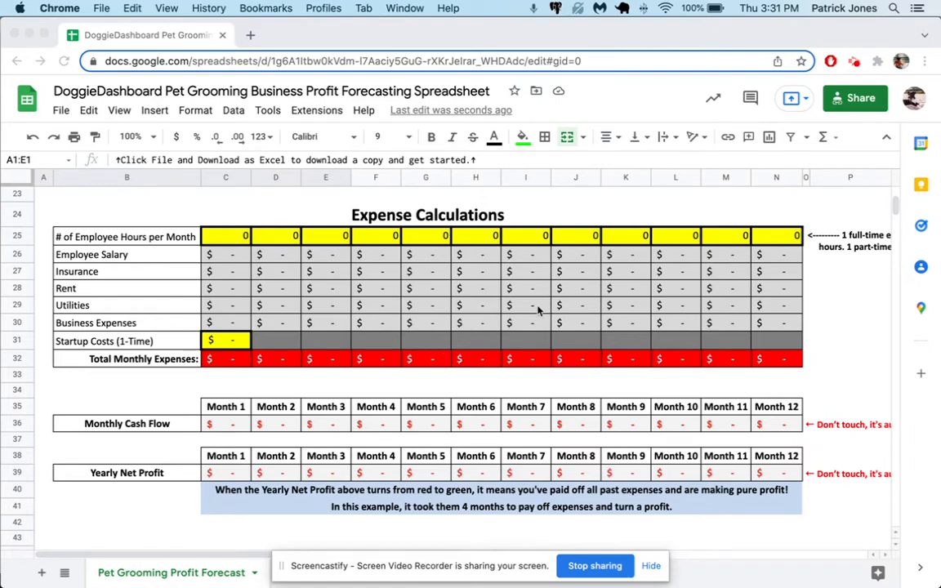
scroll(286, 241, "up", 5)
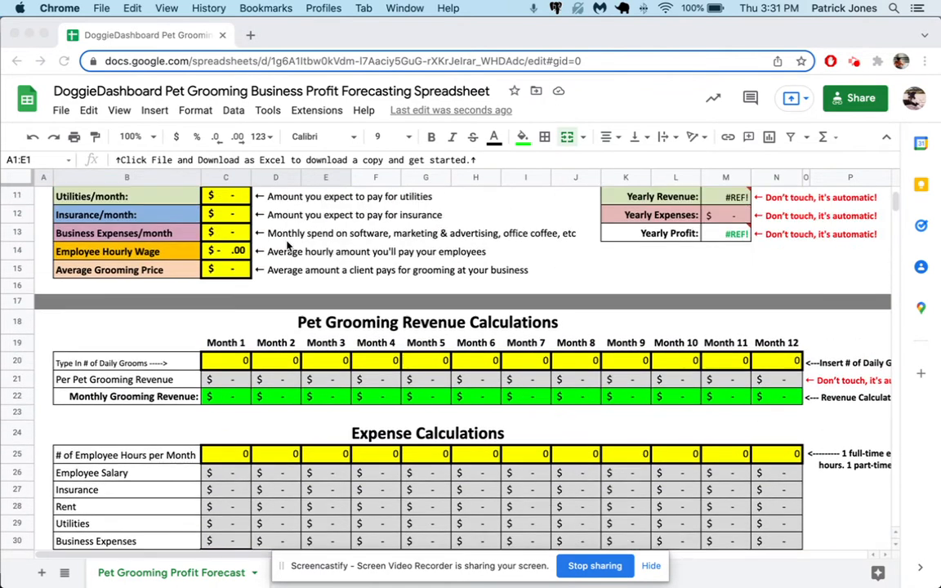
scroll(286, 243, "up", 4)
scroll(286, 244, "up", 1)
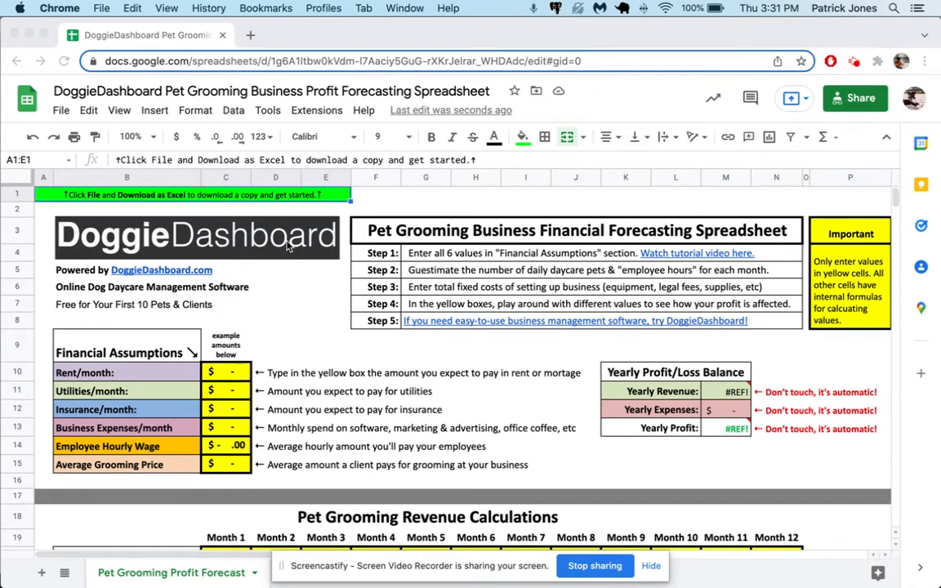
In the financial assumptions, set monthly rent to 550, utilities to 75, insurance to 100 and business expenses to 400
left_click(219, 375)
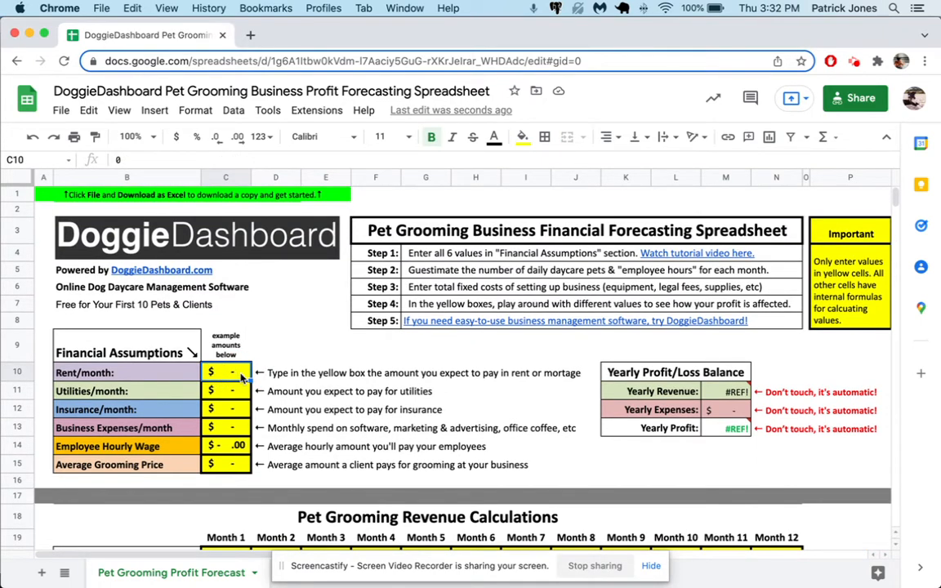
type("550")
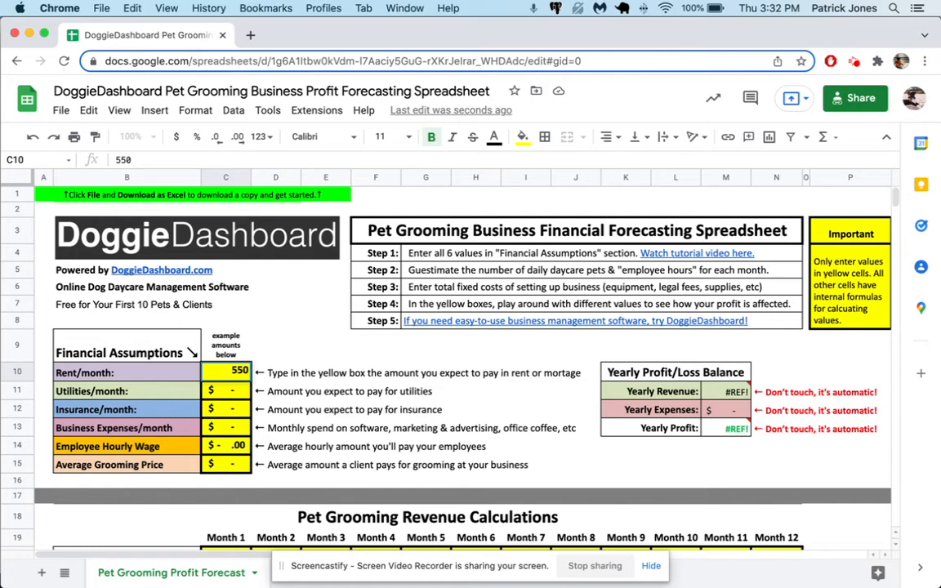
key("Return")
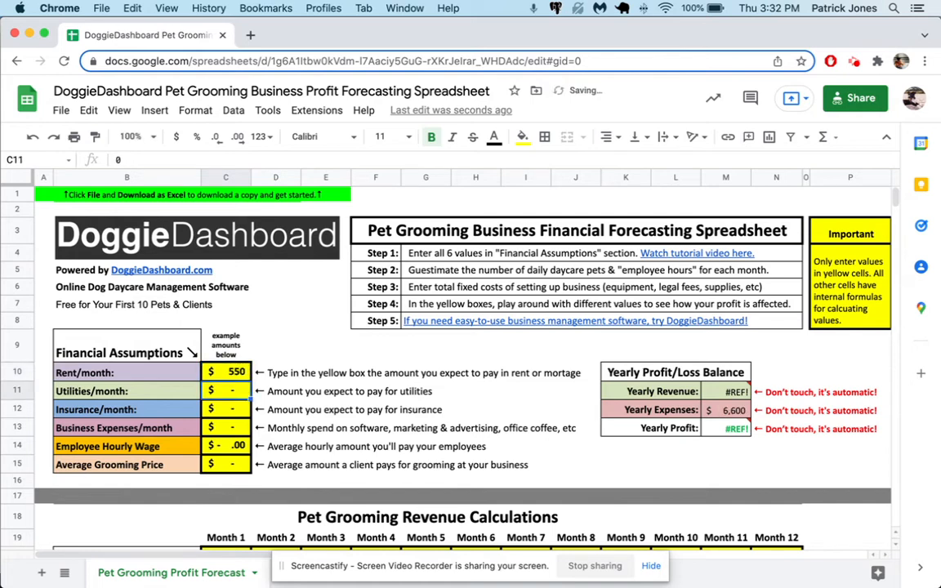
type("75")
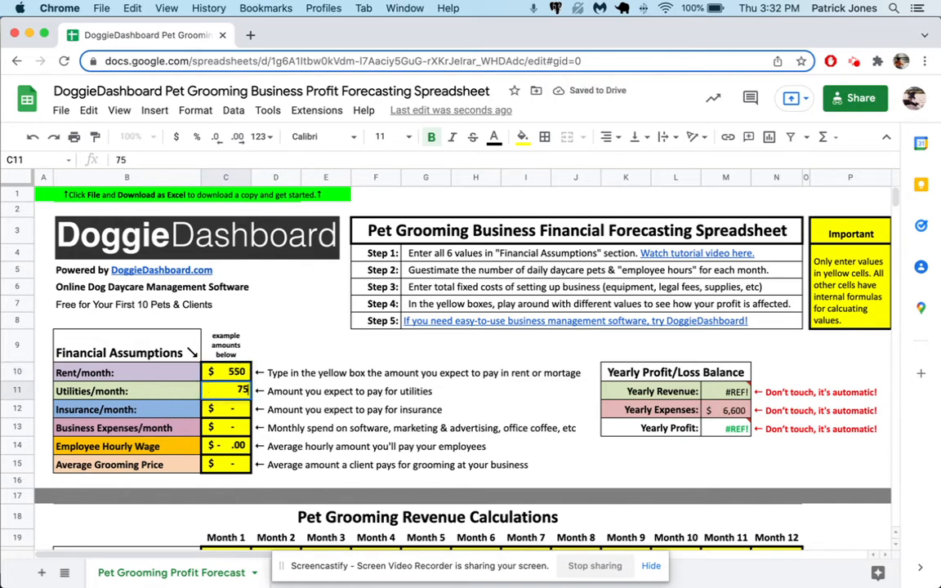
key("Return")
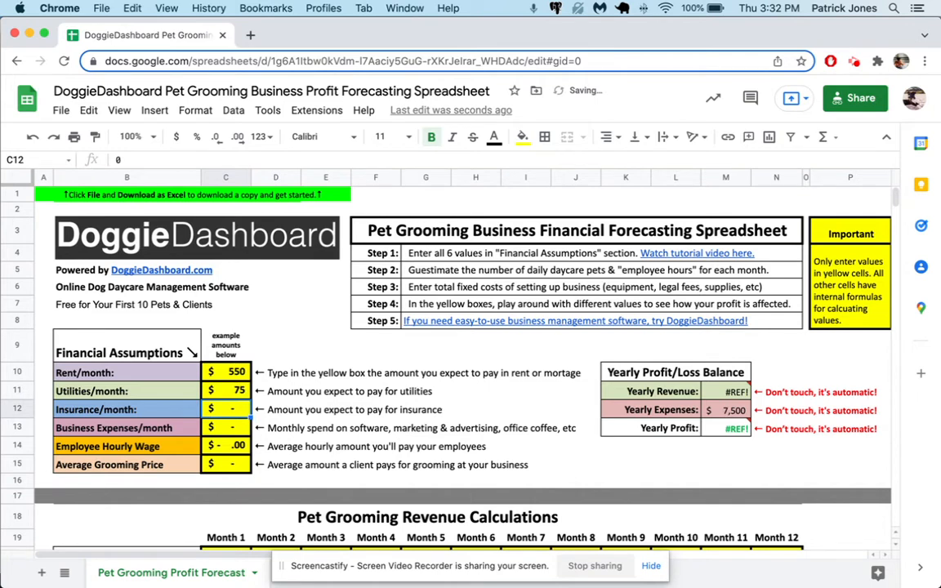
type("100")
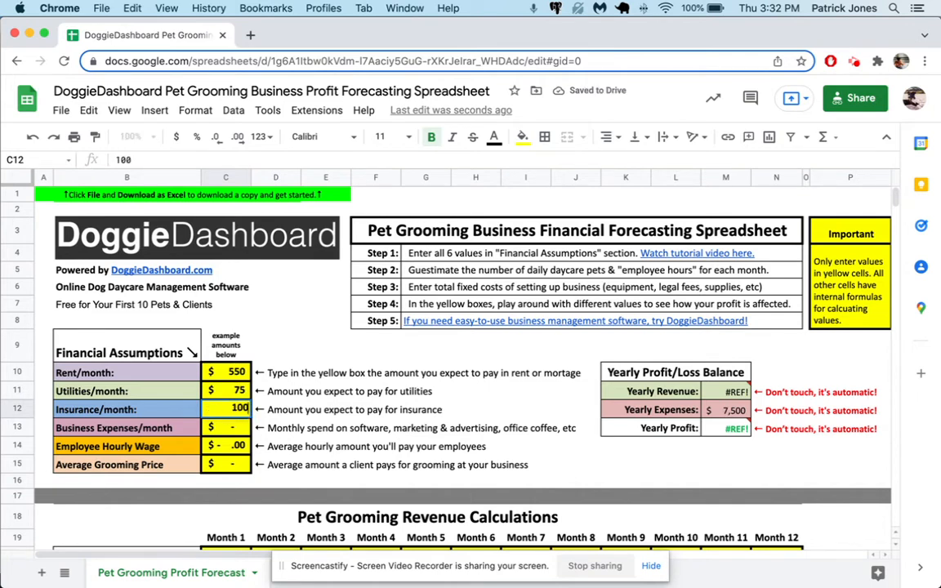
key("Return")
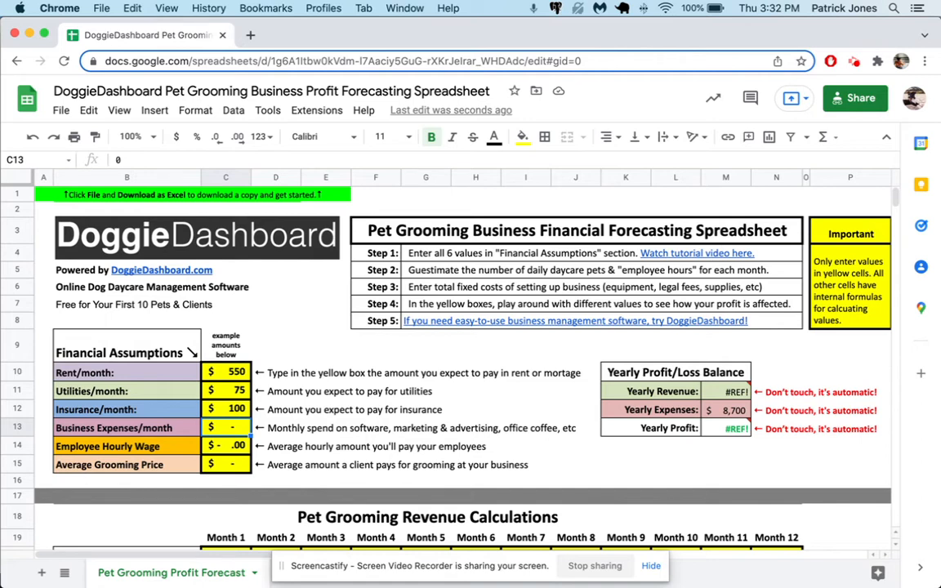
type("400")
key("Return")
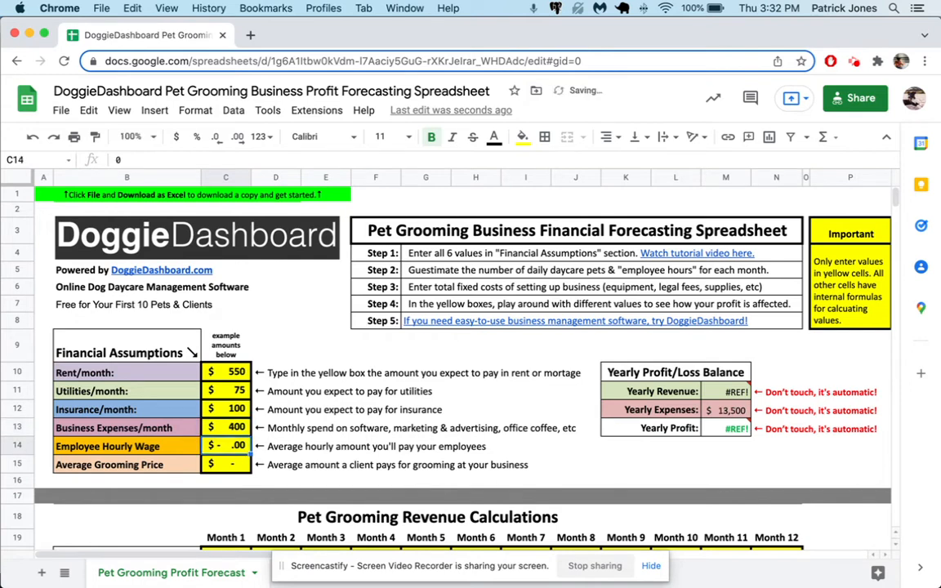
key("Down")
key("Up")
type("1500")
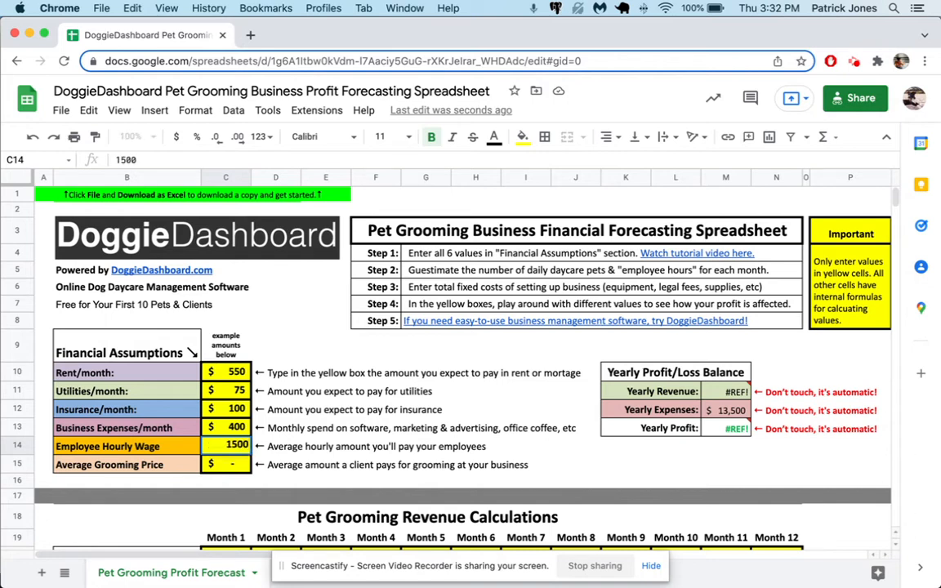
key("Return")
Set the employee hourly wage to 15 and the average grooming price to 45 in the financial assumptions
key("Up")
type("15")
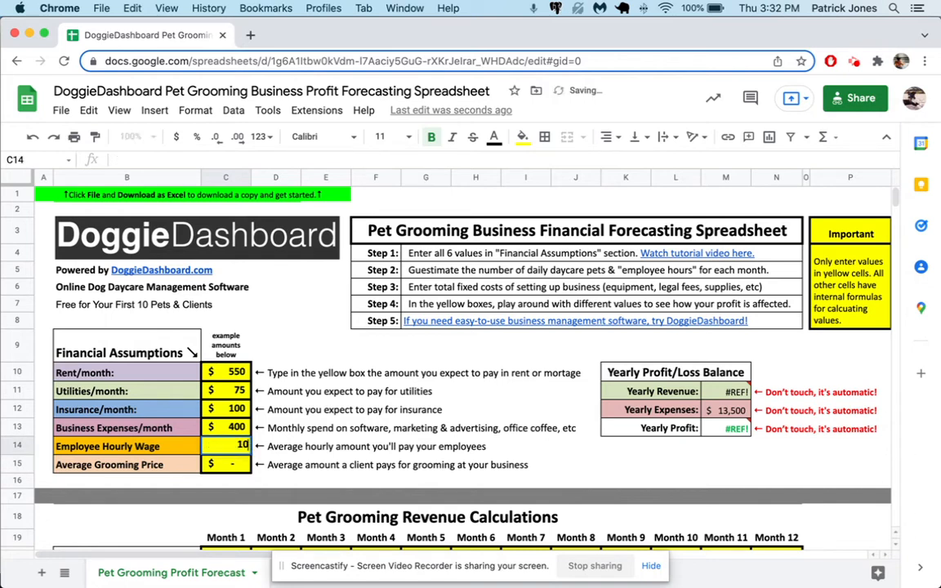
key("Return")
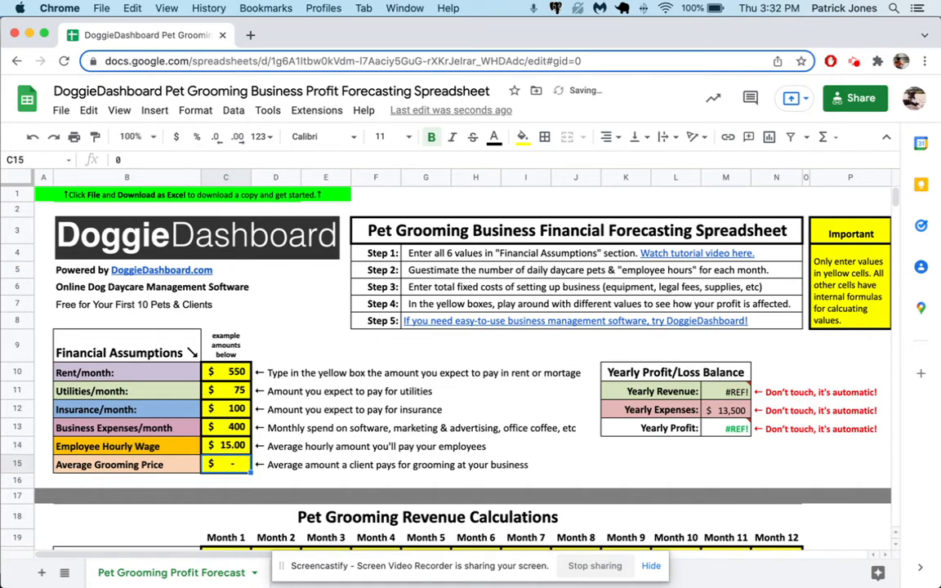
key("Left")
key("Right")
type("45")
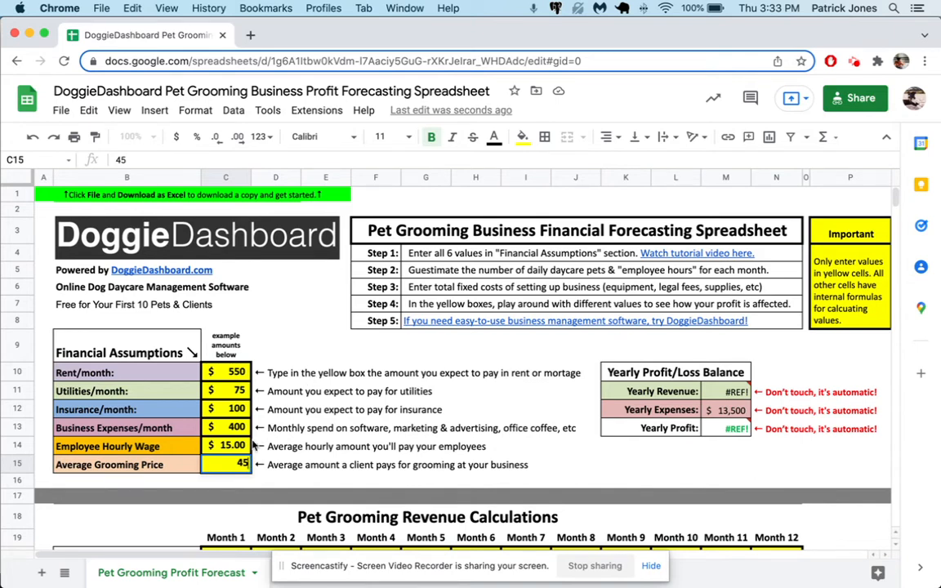
key("Return")
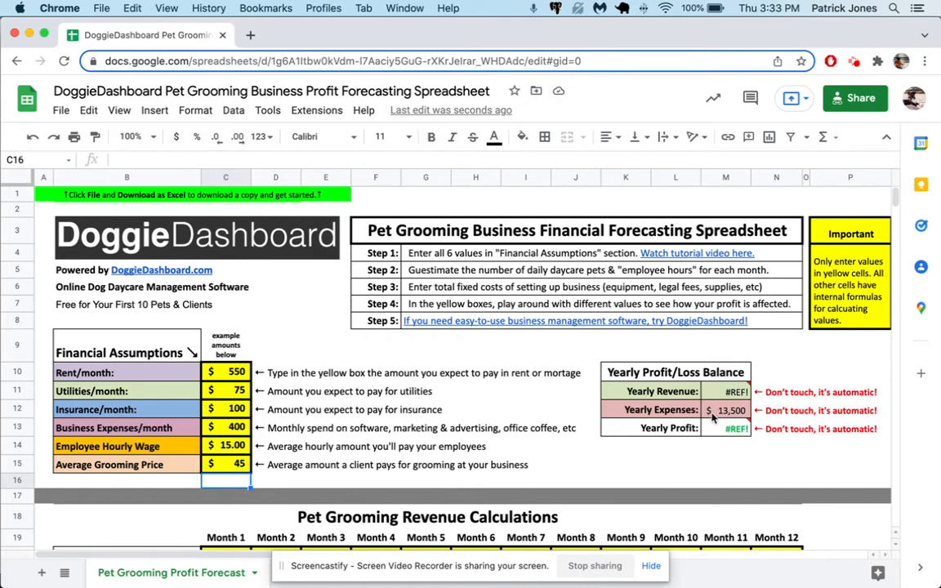
Review the monthly expense calculations, monthly cash flow and yearly net profit resulting from the assumptions
scroll(711, 418, "down", 5)
scroll(711, 418, "right", 4)
scroll(711, 418, "down", 10)
scroll(710, 419, "left", 3)
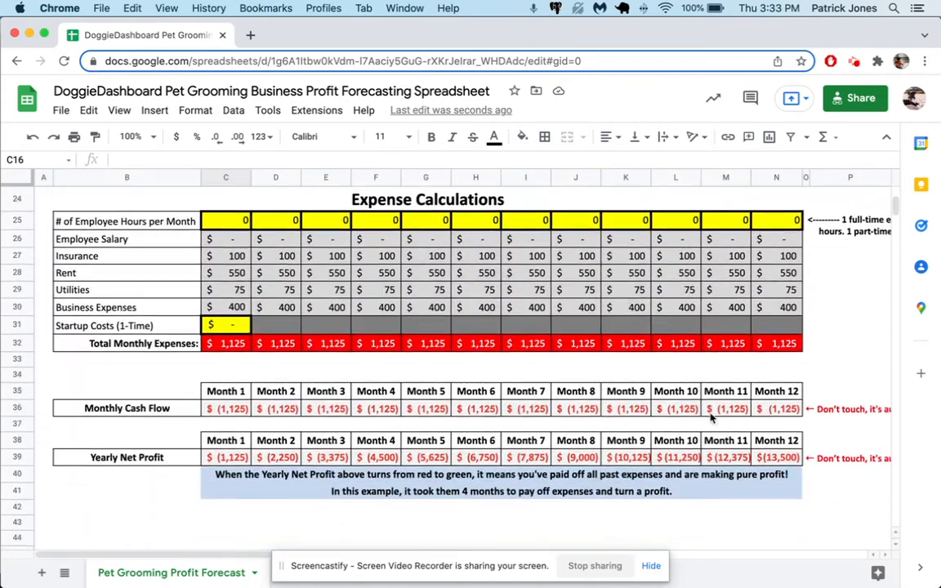
scroll(711, 418, "up", 3)
scroll(711, 418, "up", 2)
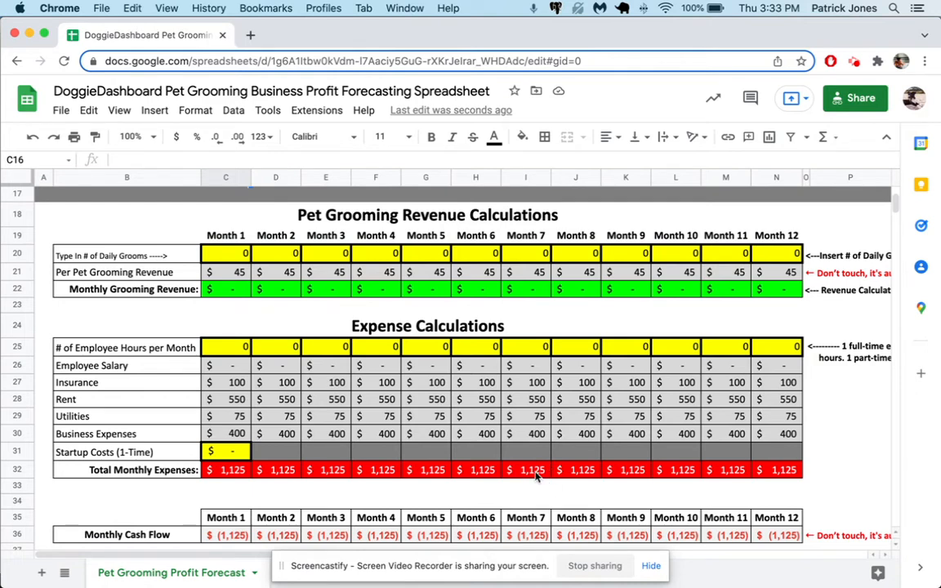
scroll(454, 414, "up", 2)
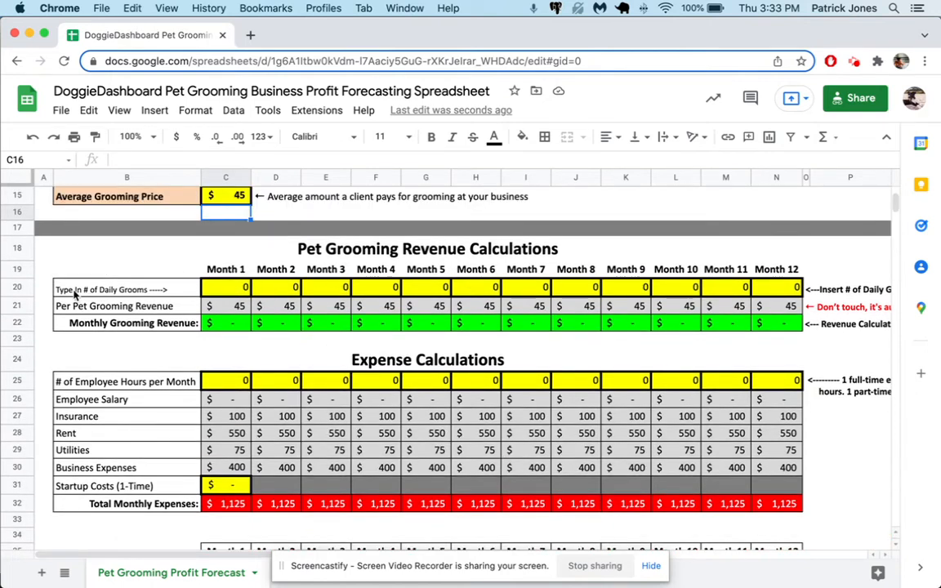
Enter the daily grooms for months 1 through 8 as 2, 3, 4, 5, 6, 7, 8 and 9
left_click(237, 292)
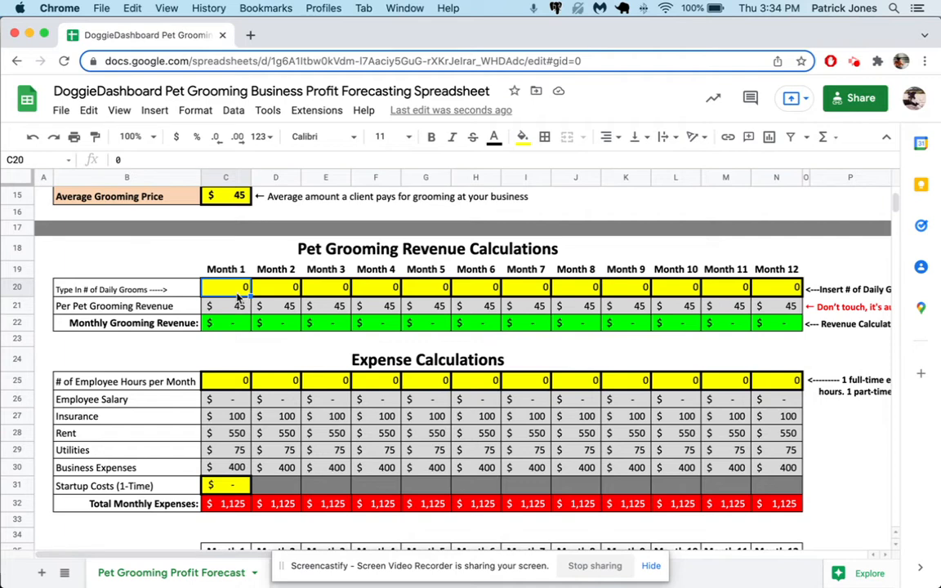
type("2")
left_click(298, 287)
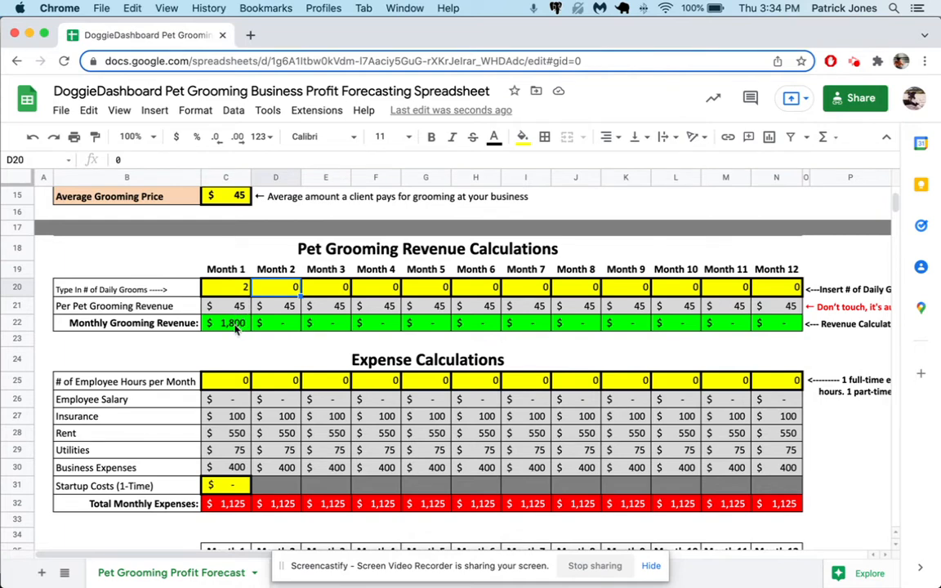
left_click(277, 292)
type("3")
type("4\t5\t6\t7\t8\t9")
key("Tab")
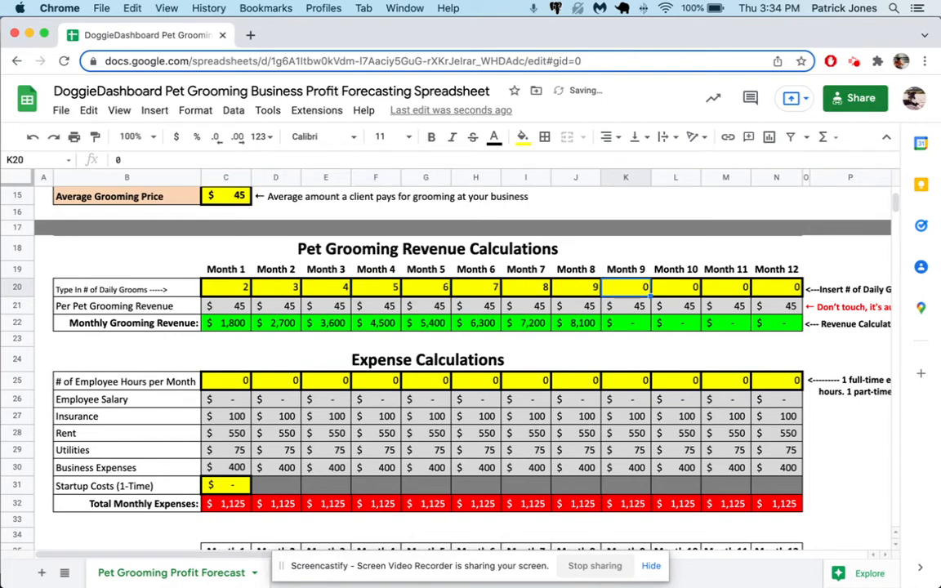
Set the number of daily grooms to 10 for each of months 9 through 12
type("10")
key("Tab")
type("10")
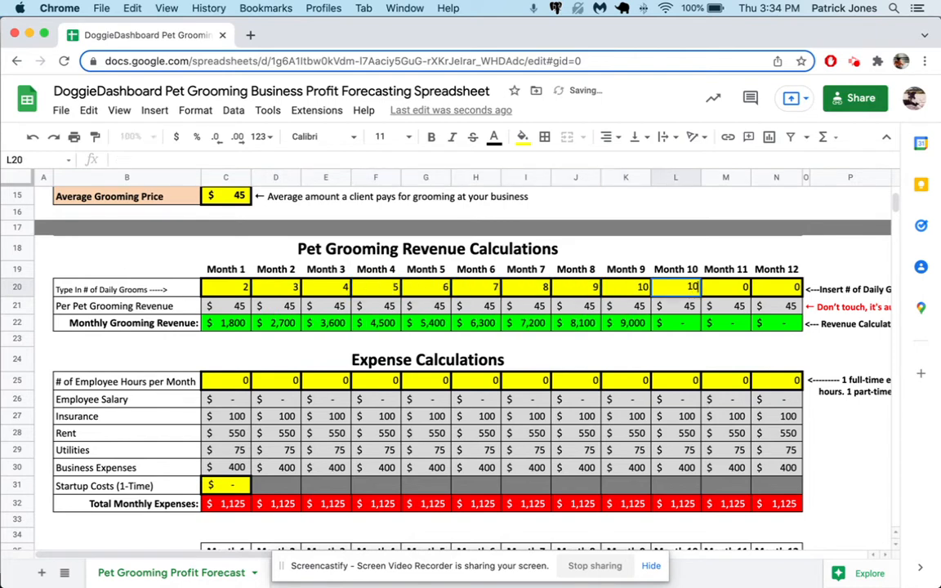
key("Tab")
type("10")
key("Tab")
type("10")
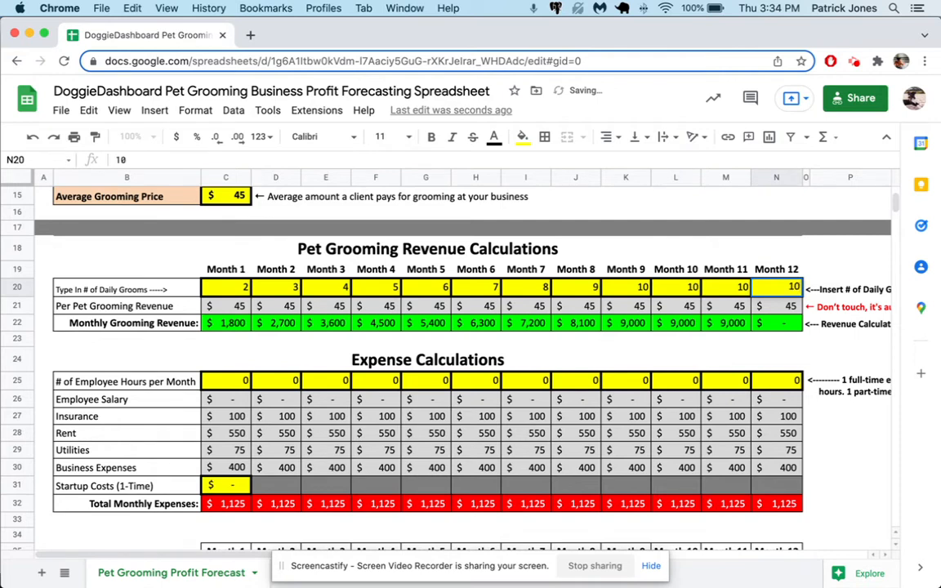
key("Return")
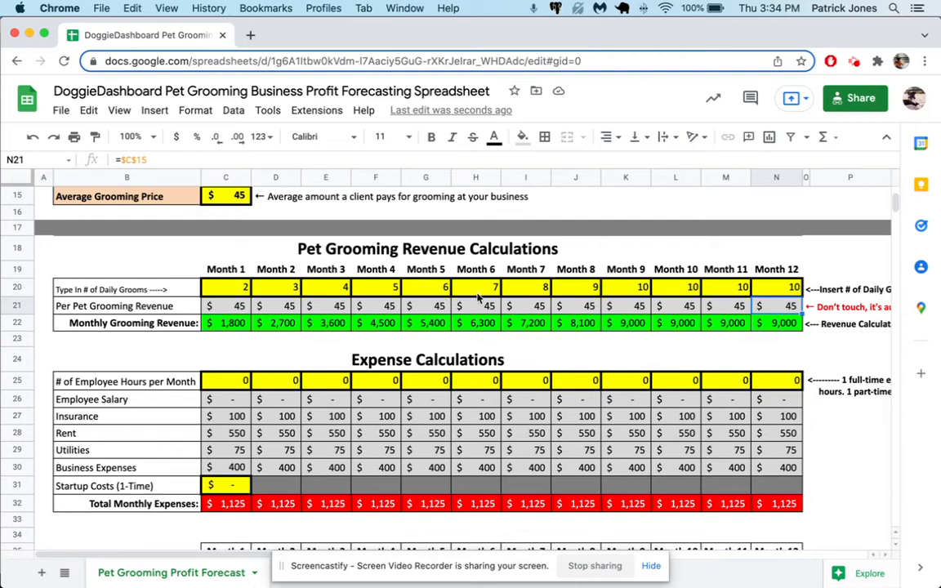
Change the daily grooms to 7 for months 7 and 8, and to 8 for months 9 through 12
left_click(522, 290)
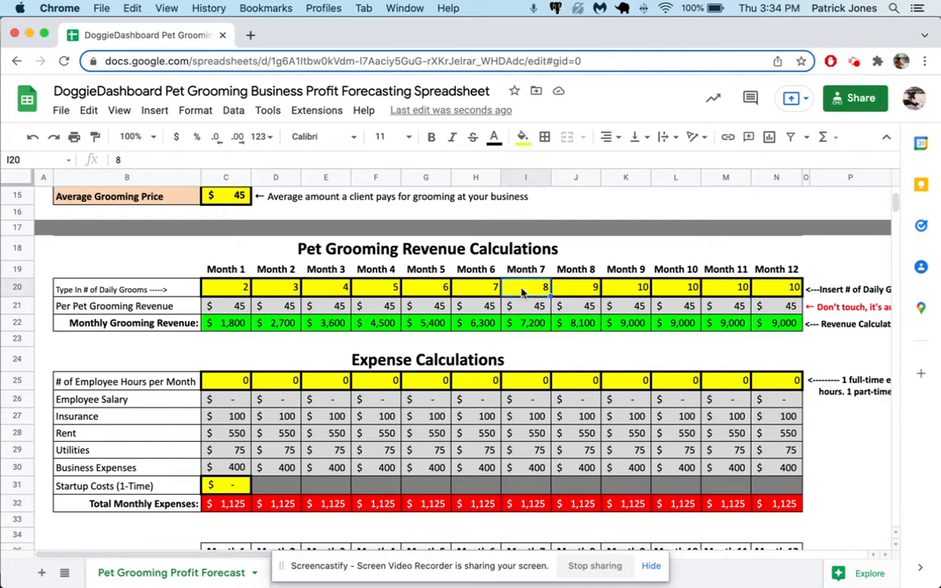
type("7")
key("Tab")
type("7")
key("Tab")
type("8")
key("Tab")
type("8")
key("Tab")
type("8")
key("Tab")
type("8")
key("shift+Tab")
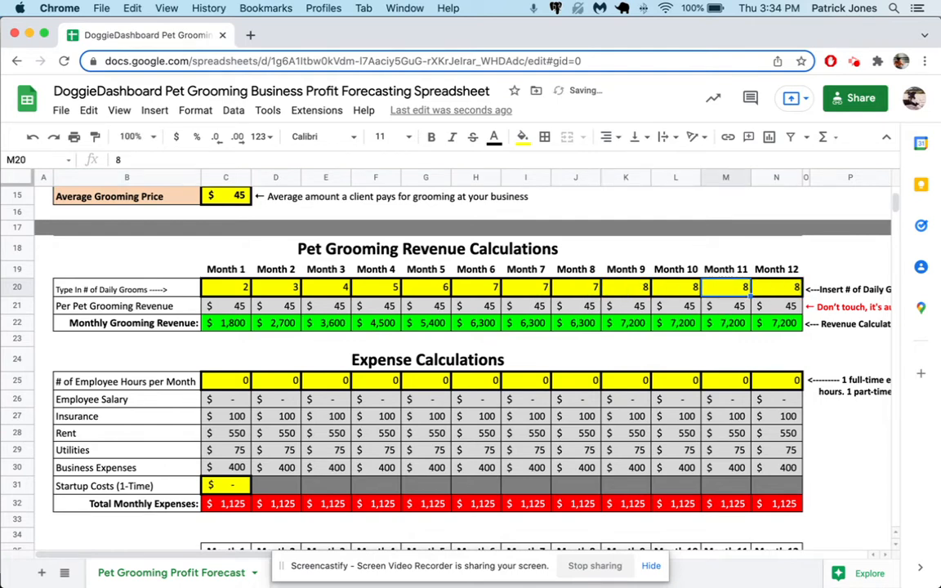
key("Down")
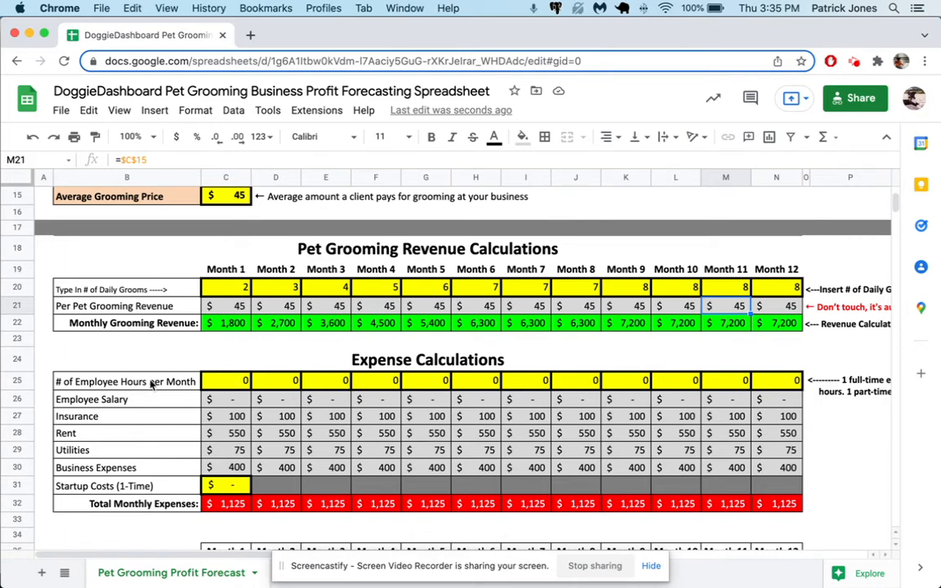
Set the number of employee hours for month 7 to 160 in the expense calculations
scroll(151, 383, "down", 1)
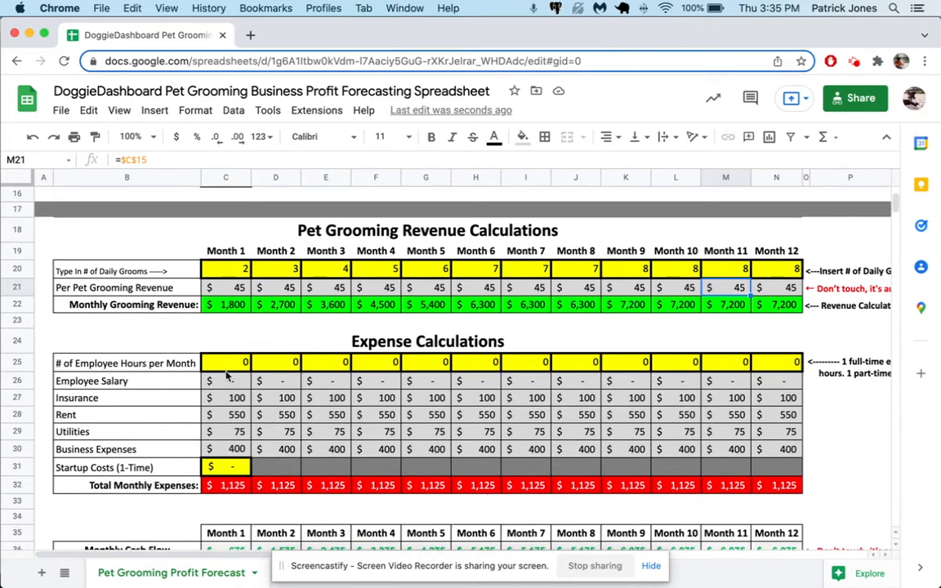
left_click(239, 369)
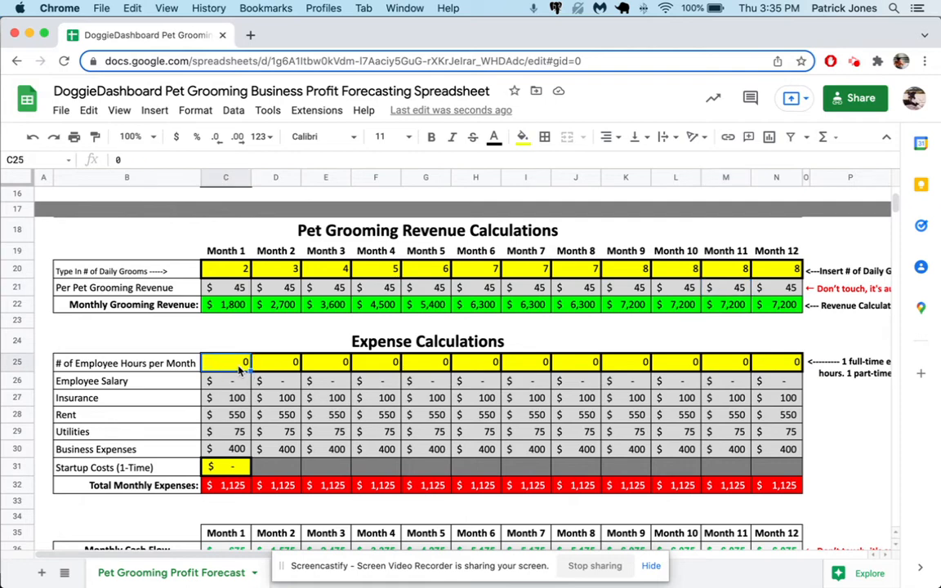
left_click(252, 370)
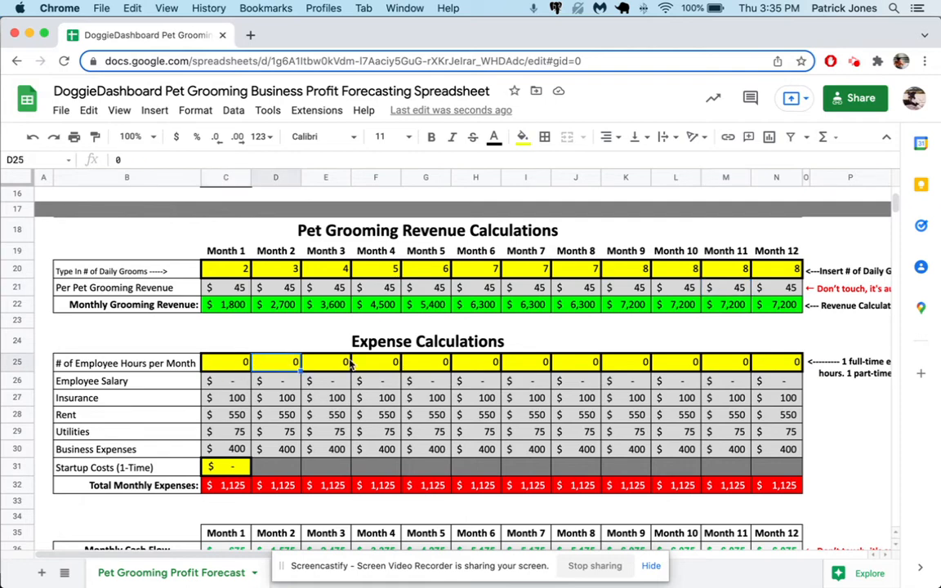
key("Right")
key("Right")
key("Right")
key("Right")
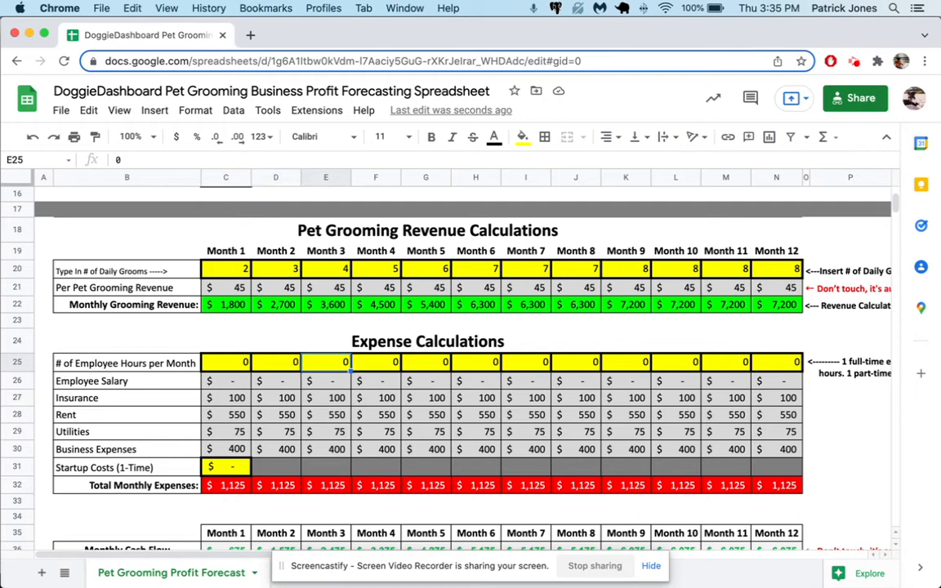
key("Right")
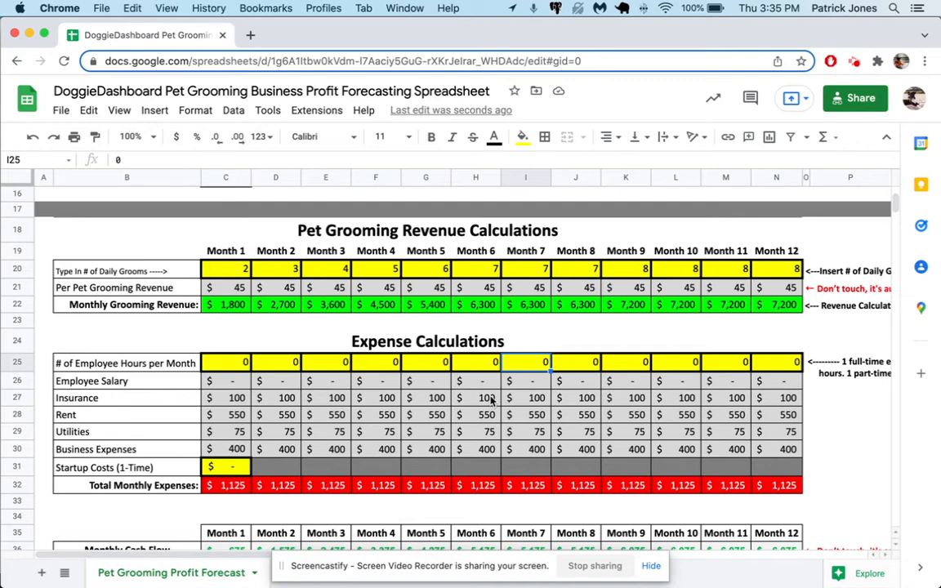
type("160")
key("Right")
Copy the month 7 employee hours value of 160 into months 8 through 12 of the expense calculations
key("Left")
key("super+c")
key("Right")
key("super+v")
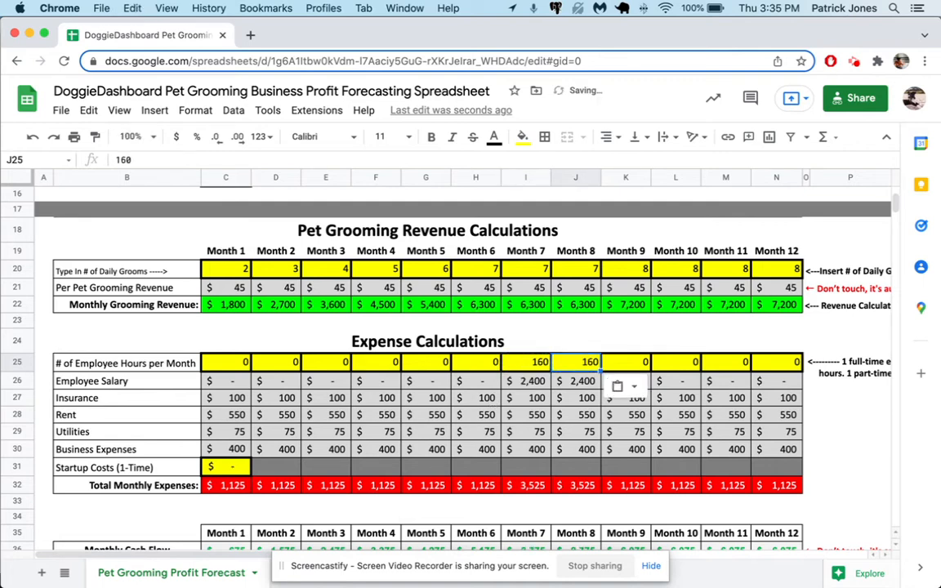
key("Right")
key("super+v")
key("Right")
key("super+v")
key("Right")
key("super+v")
key("Right")
key("super+v")
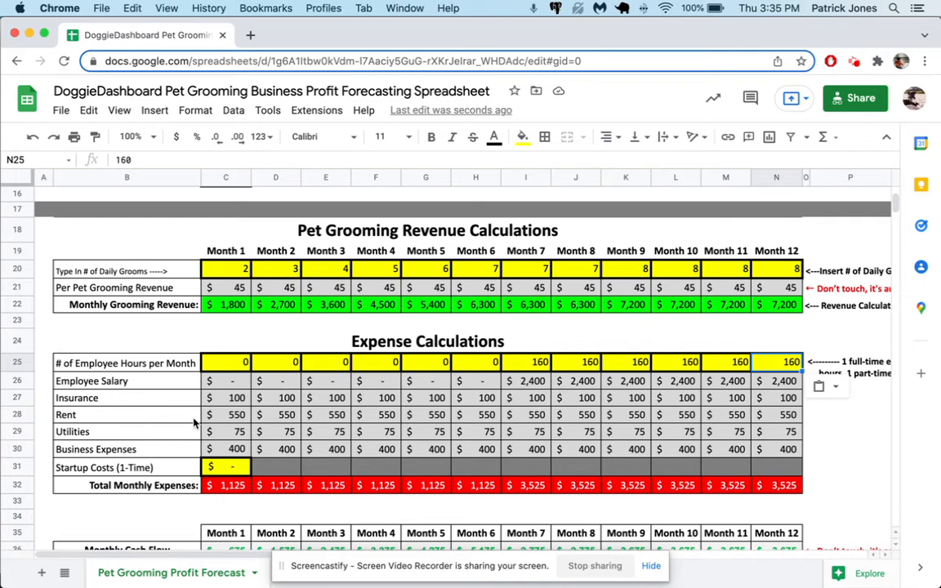
Set the one-time startup costs for month 1 to 5000
left_click(227, 470)
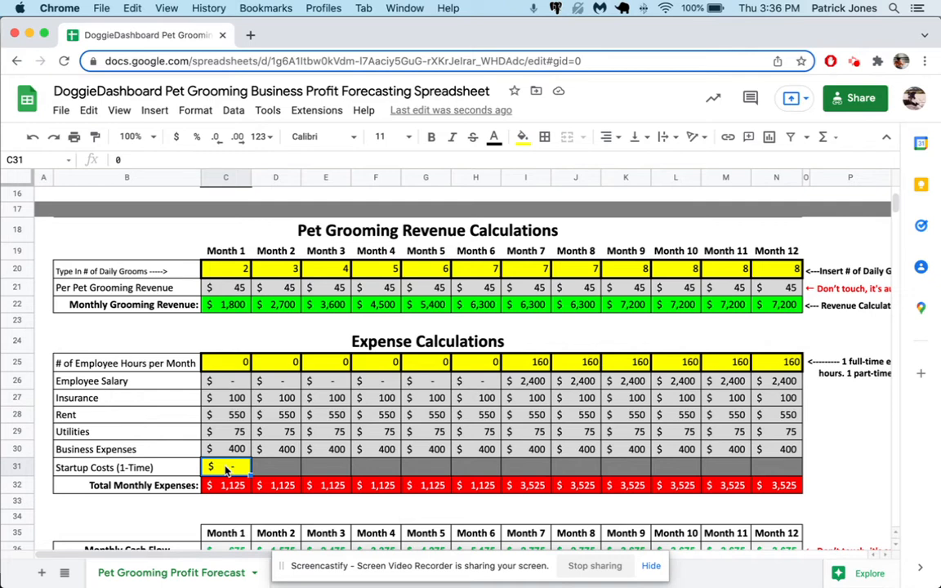
type("5000")
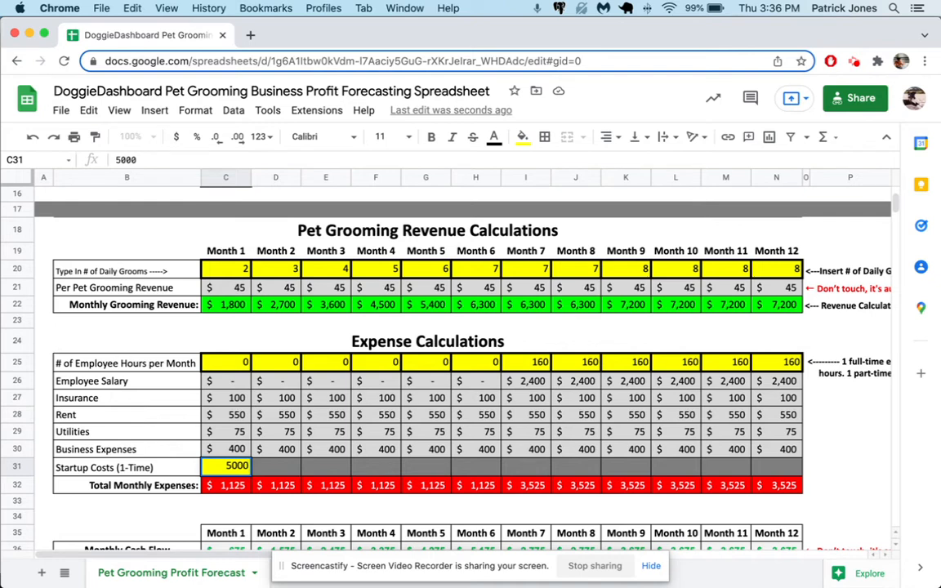
key("Tab")
Examine the monthly cash flow and yearly net profit rows, including the month 4 and month 12 net profit cells
scroll(236, 482, "down", 2)
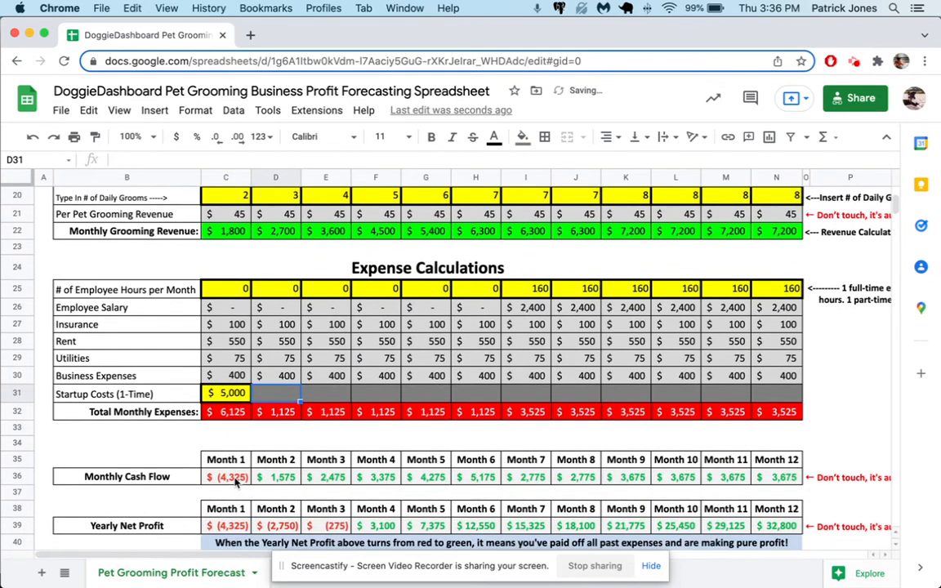
scroll(236, 482, "down", 2)
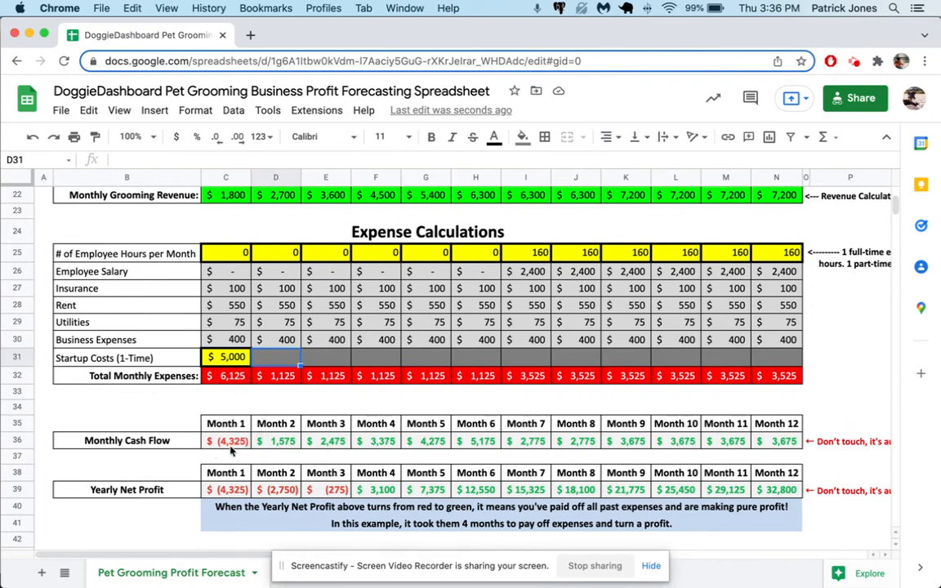
scroll(241, 429, "up", 1)
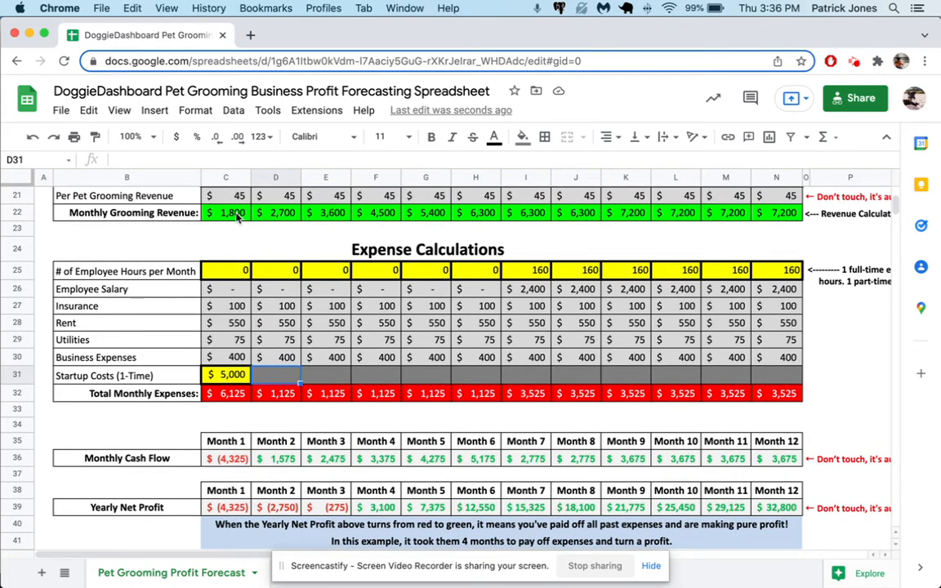
scroll(217, 334, "down", 1)
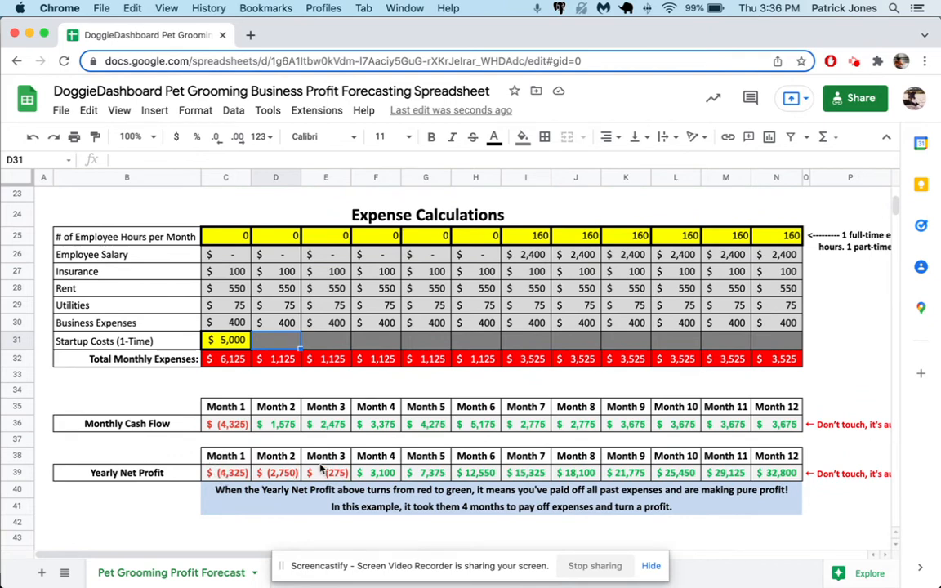
left_click(384, 478)
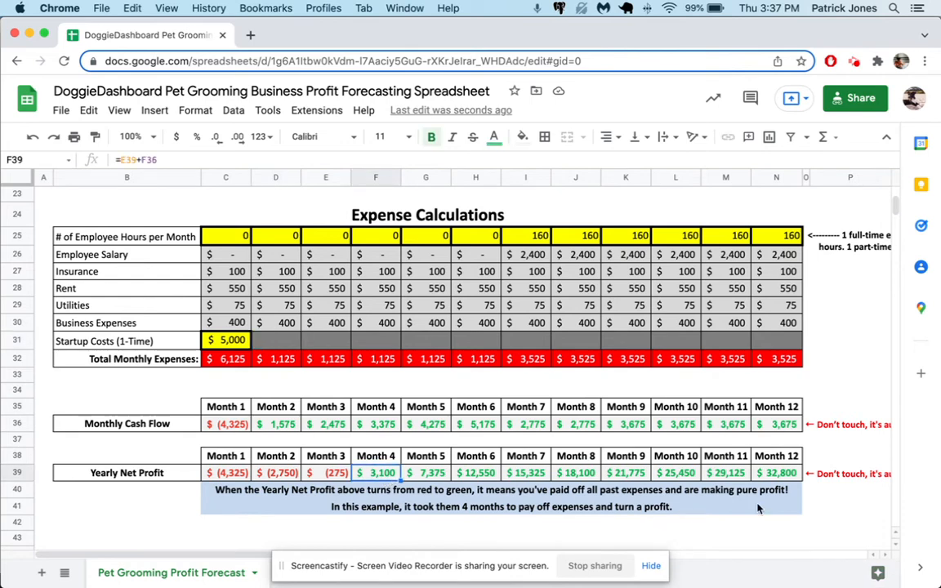
left_click(782, 475)
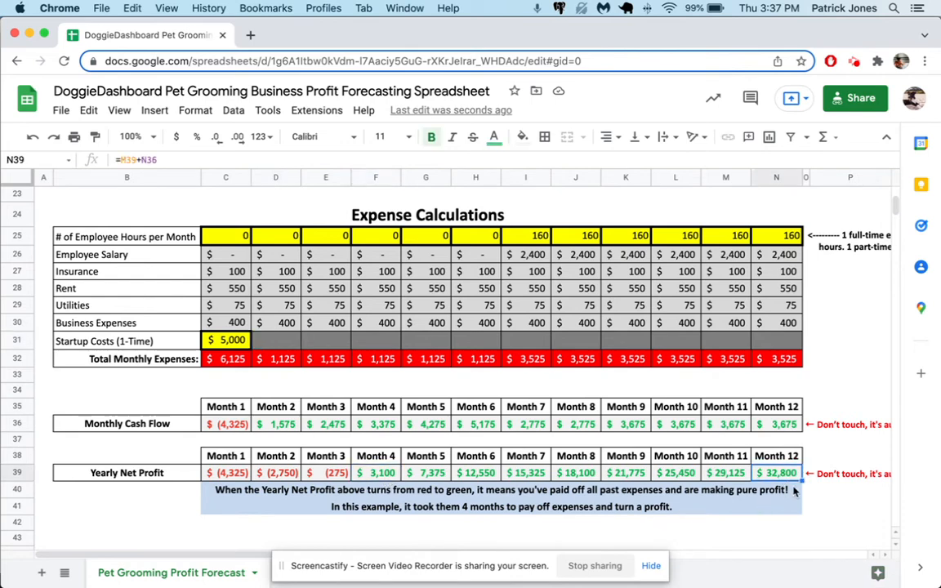
scroll(796, 494, "down", 2)
Repair the Yearly Revenue formula in the profit/loss balance so it reads =SUM(C22:N22)
scroll(796, 496, "up", 10)
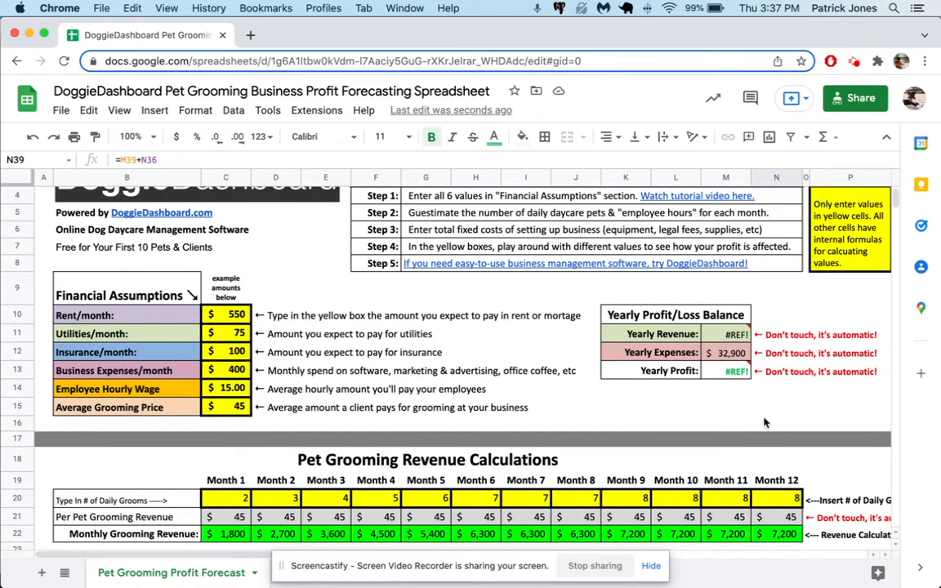
left_click(731, 334)
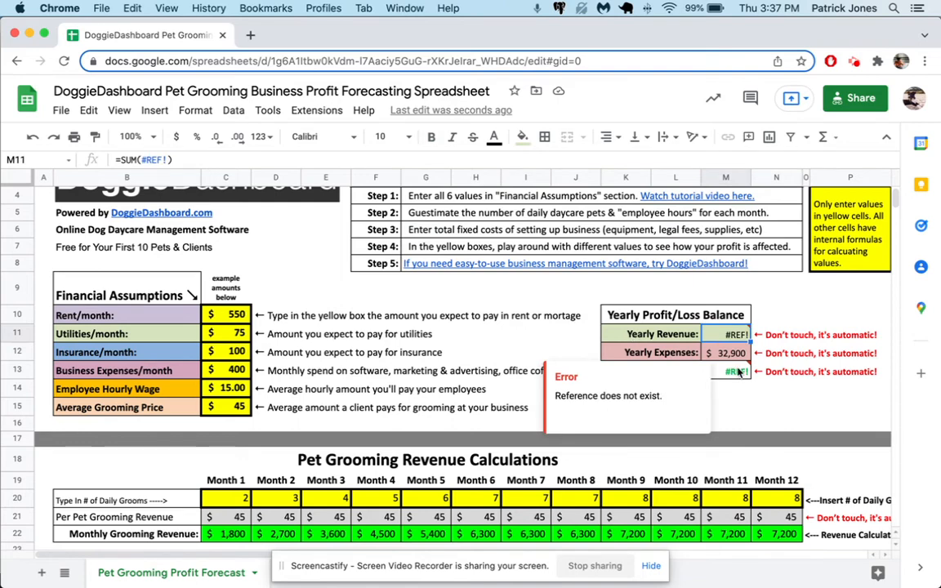
scroll(702, 326, "down", 1)
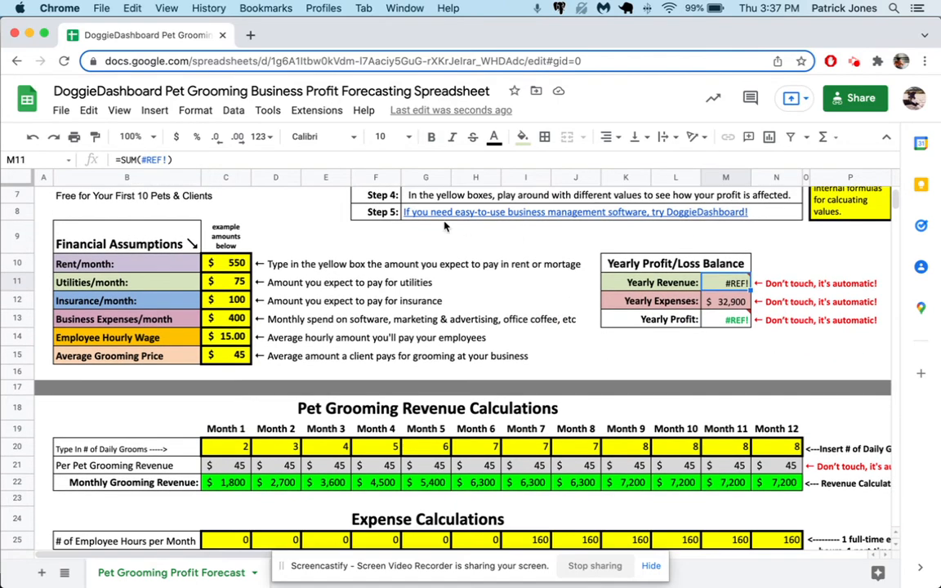
left_click(218, 159)
key("Left")
key("BackSpace")
key("BackSpace")
key("BackSpace")
key("BackSpace")
key("BackSpace")
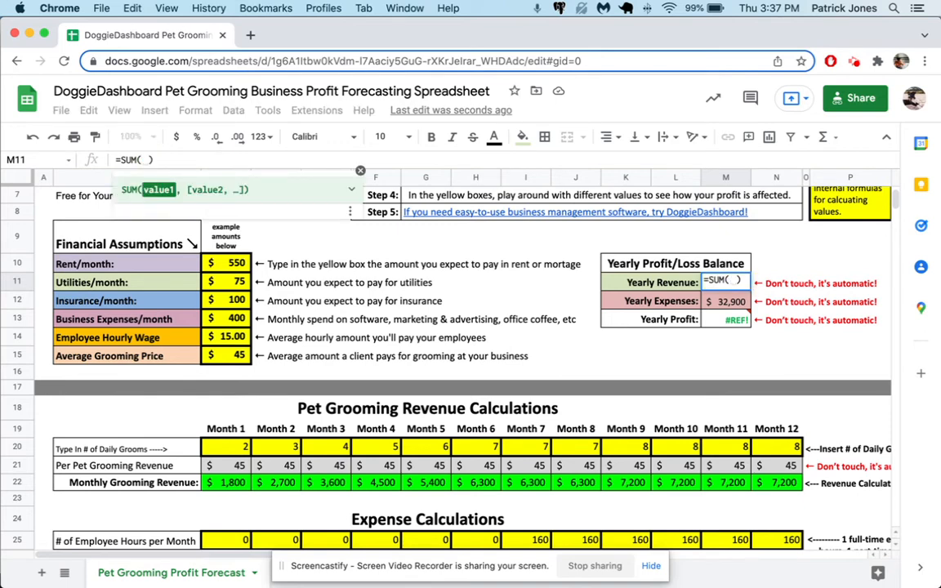
type("C22")
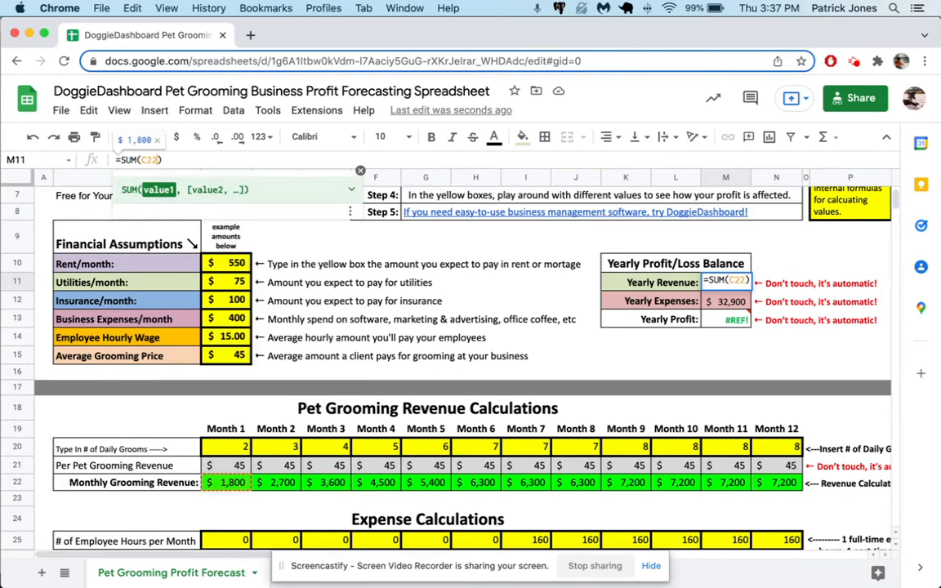
type(":")
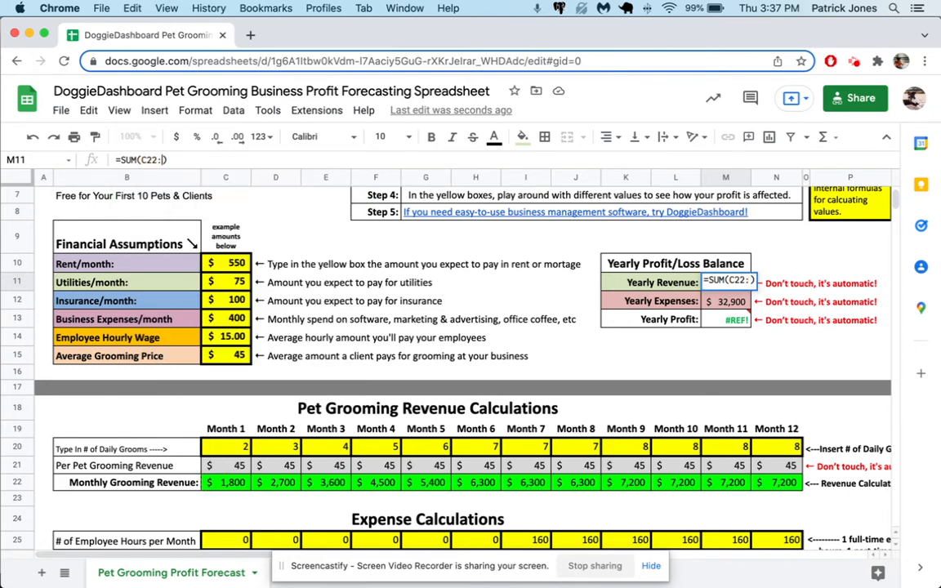
type("N")
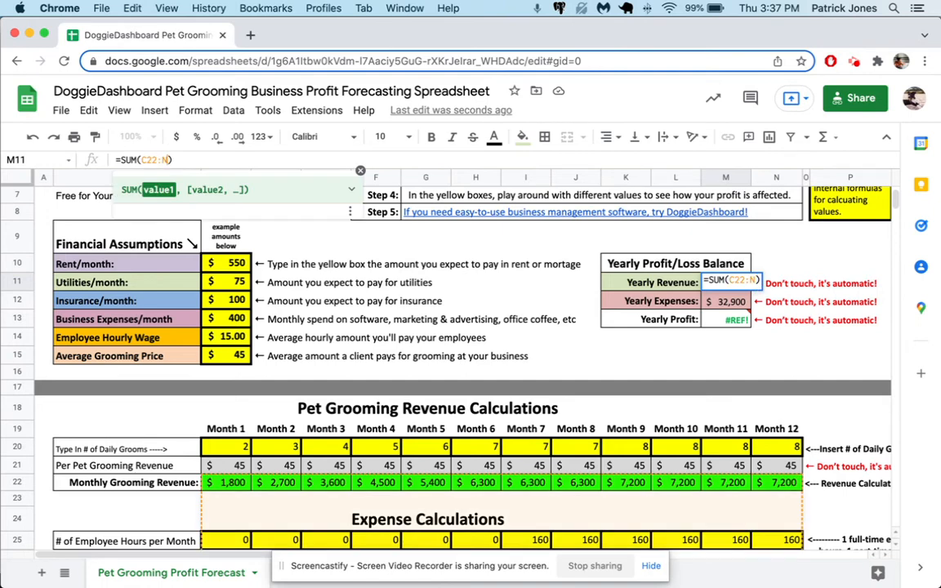
type("22")
key("Return")
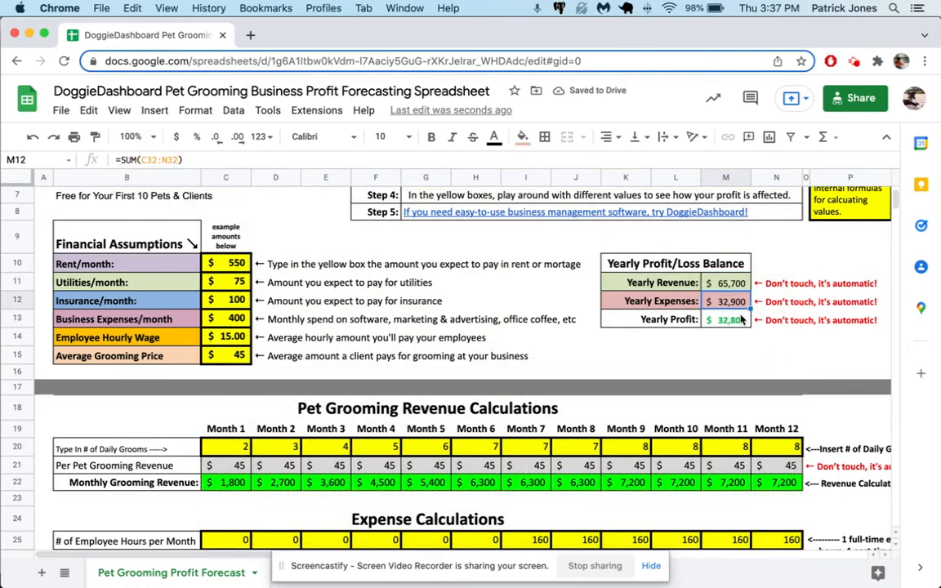
left_click(770, 345)
left_click(726, 283)
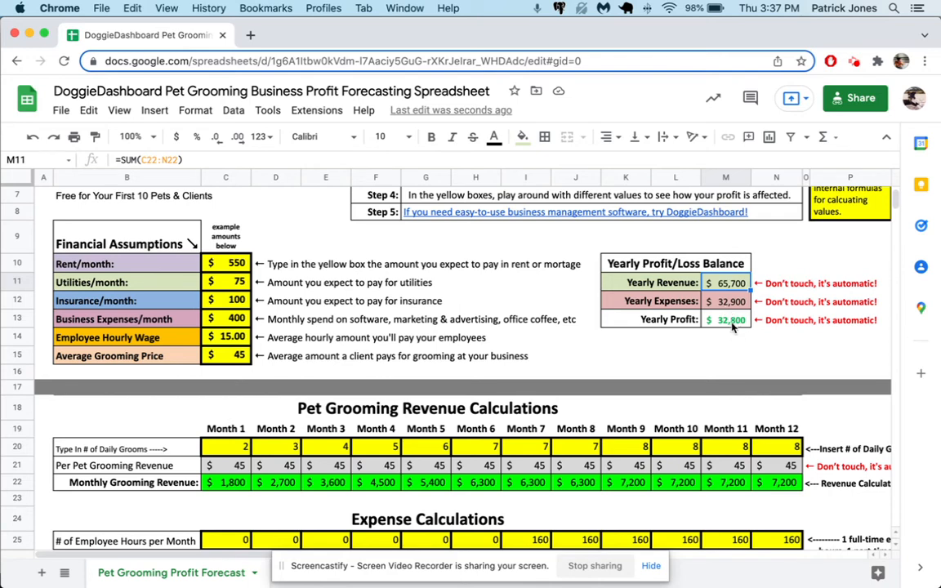
Set the monthly rent in the financial assumptions to 0
left_click(237, 358)
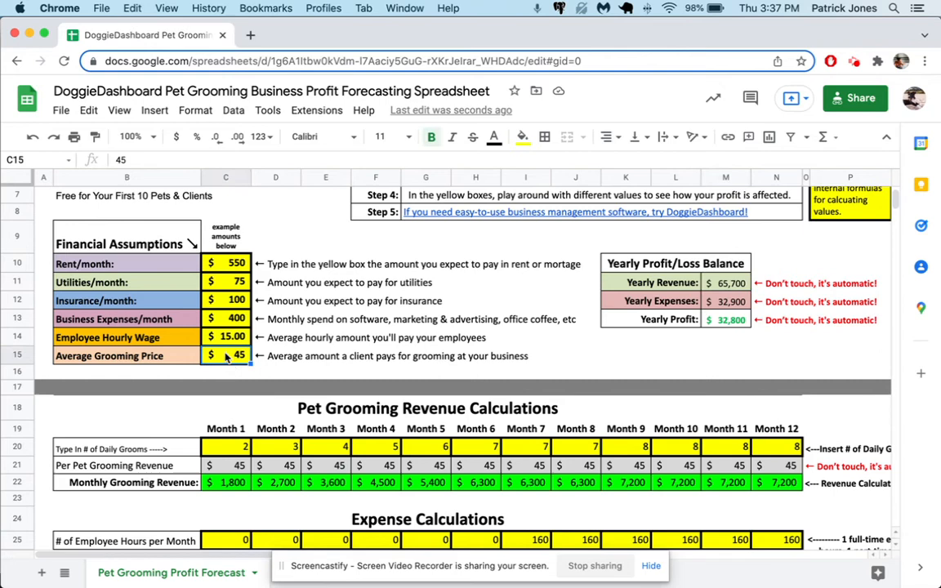
left_click(237, 266)
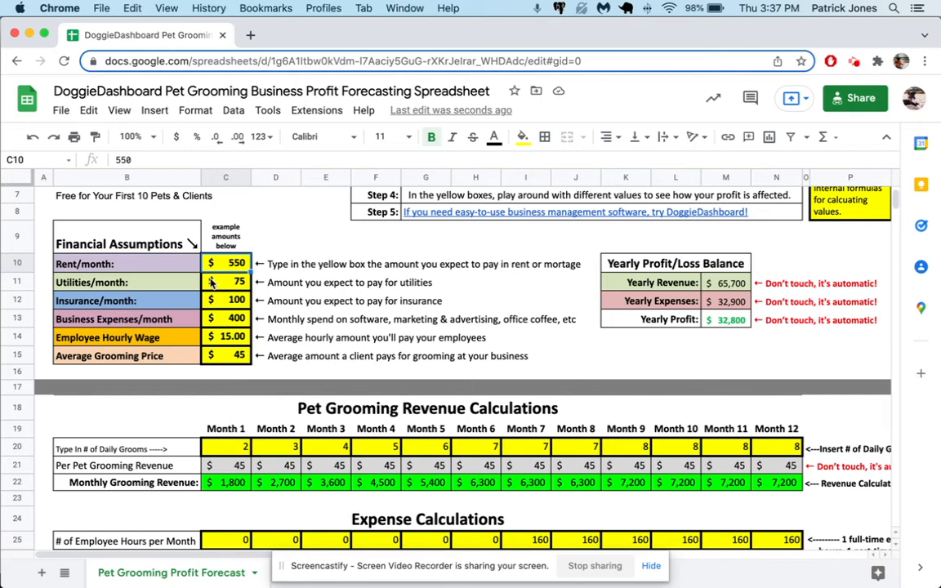
type("0")
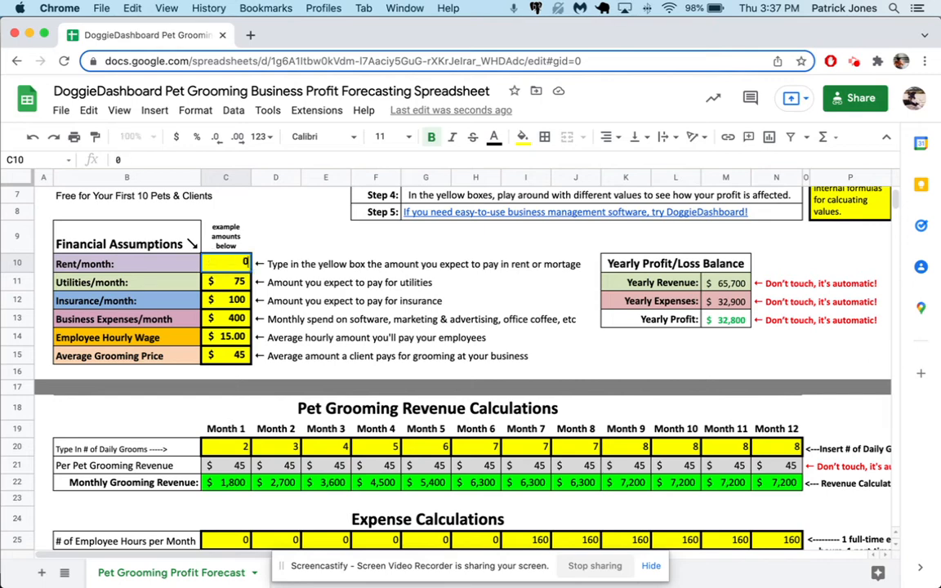
key("Return")
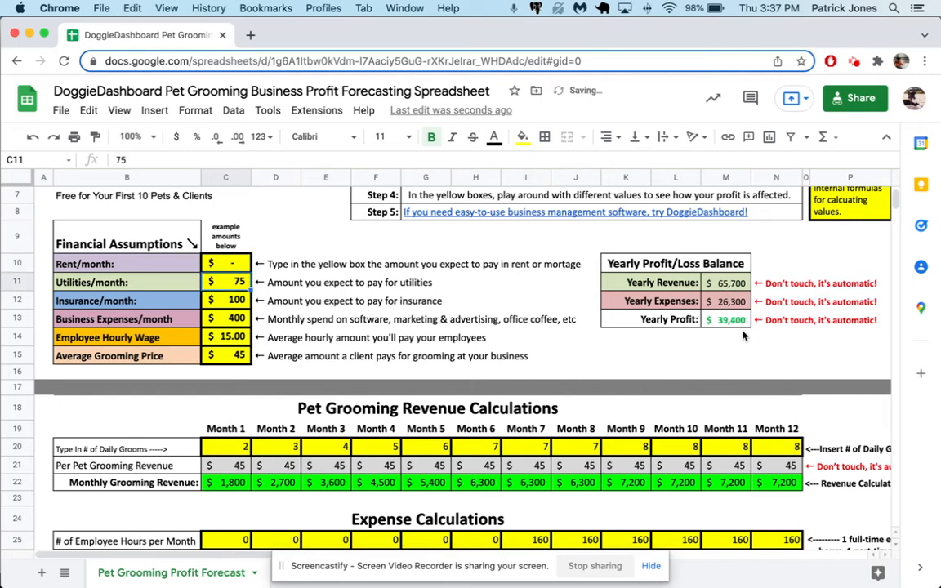
Set the monthly rent in the financial assumptions to 1000
left_click(232, 262)
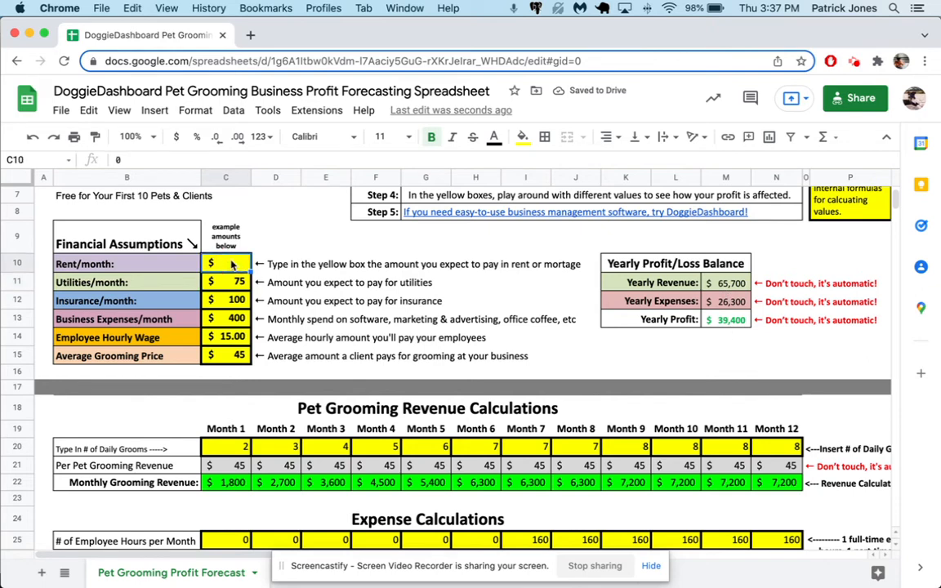
type("1000")
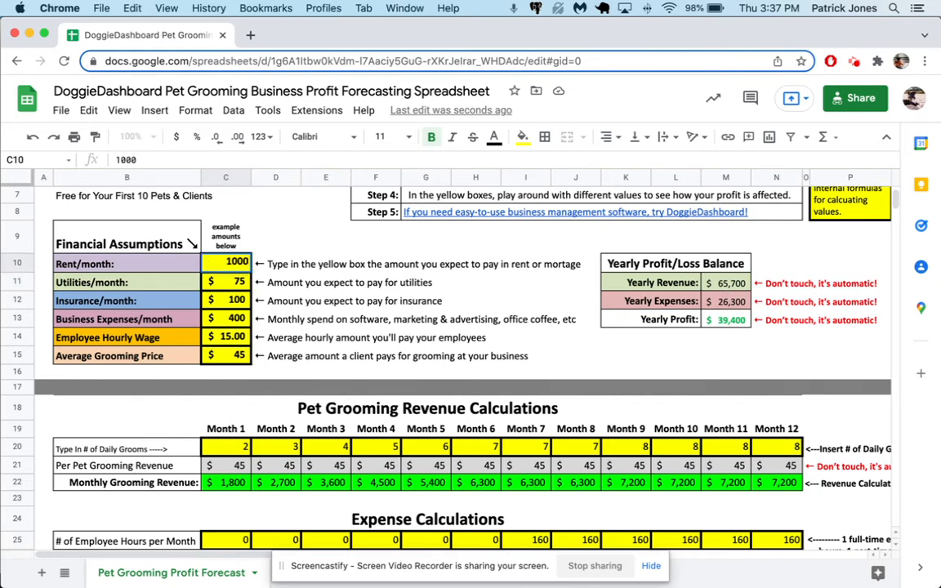
key("Return")
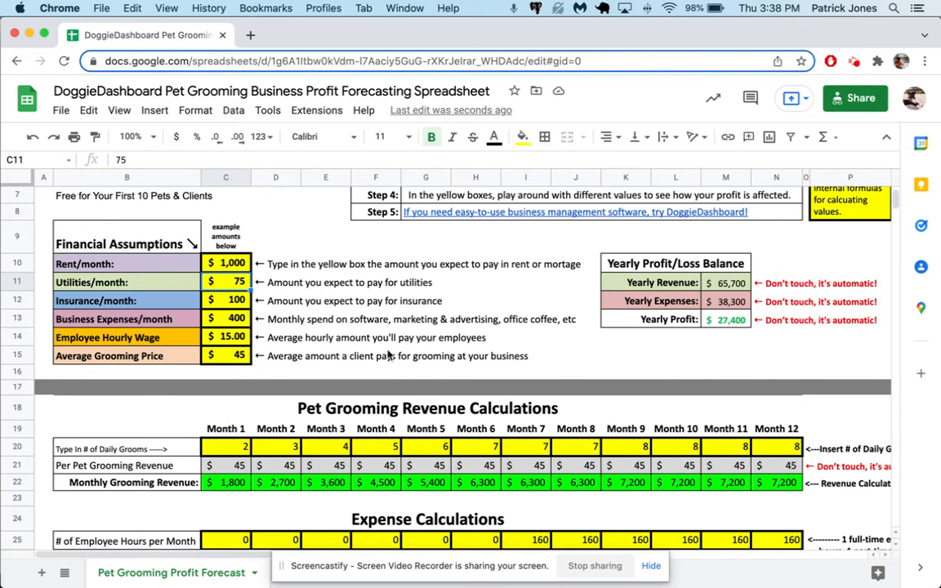
Set the average grooming price in the financial assumptions to 75
left_click(231, 356)
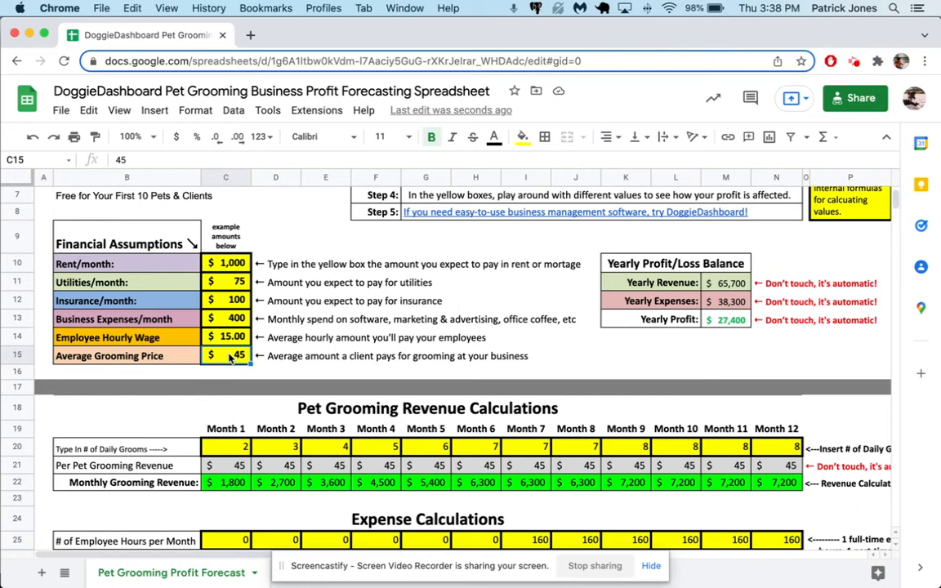
type("75")
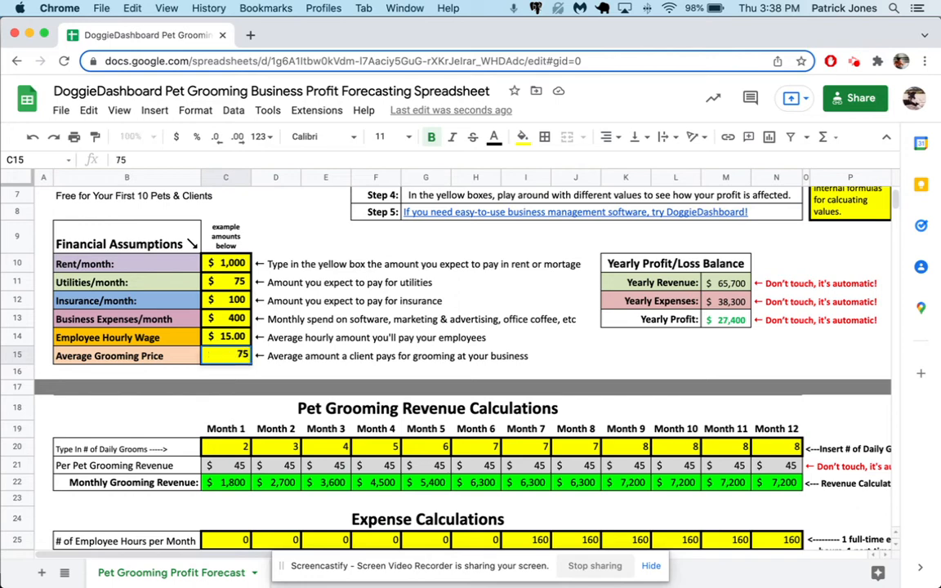
key("Return")
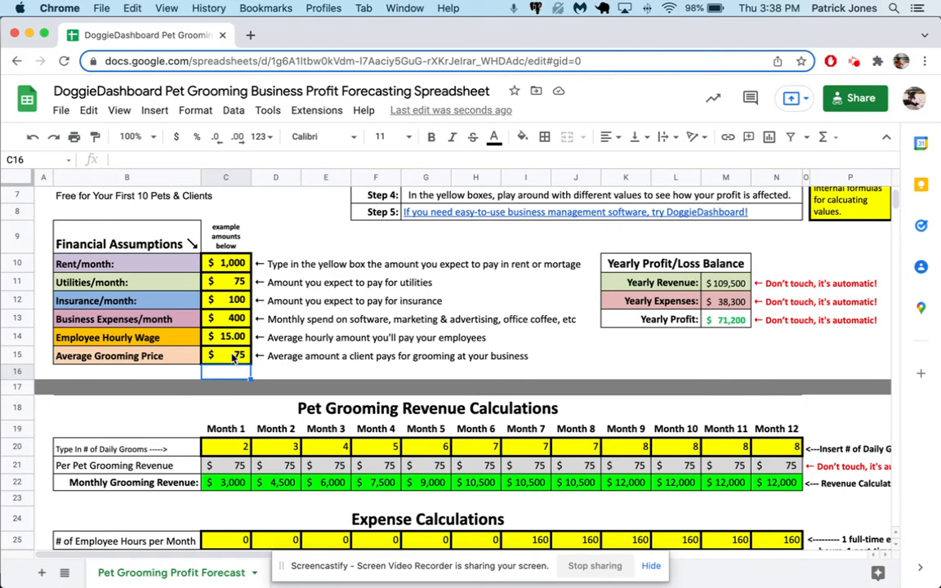
Review the recalculated monthly revenue, expenses, cash flow and yearly profit/loss balance
scroll(334, 356, "down", 9)
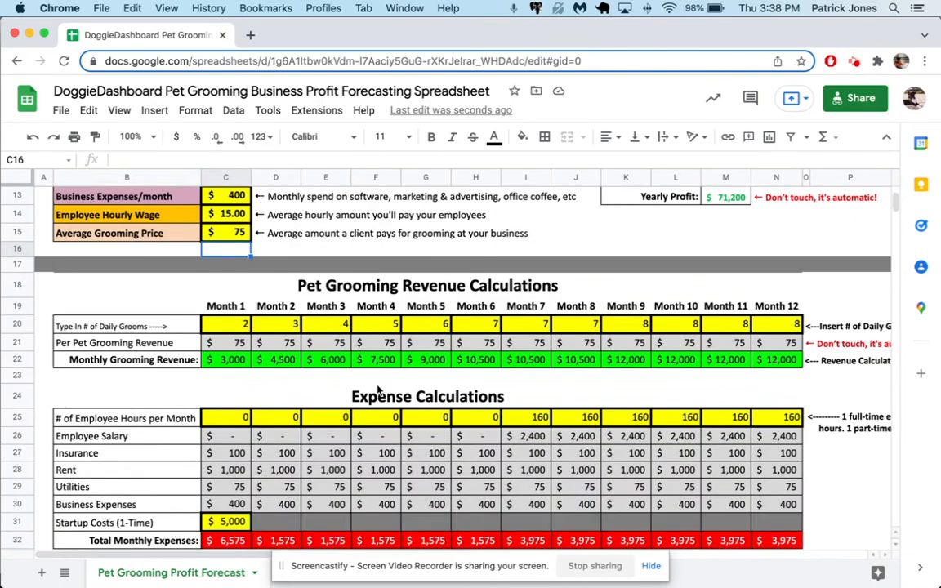
scroll(377, 390, "up", 3)
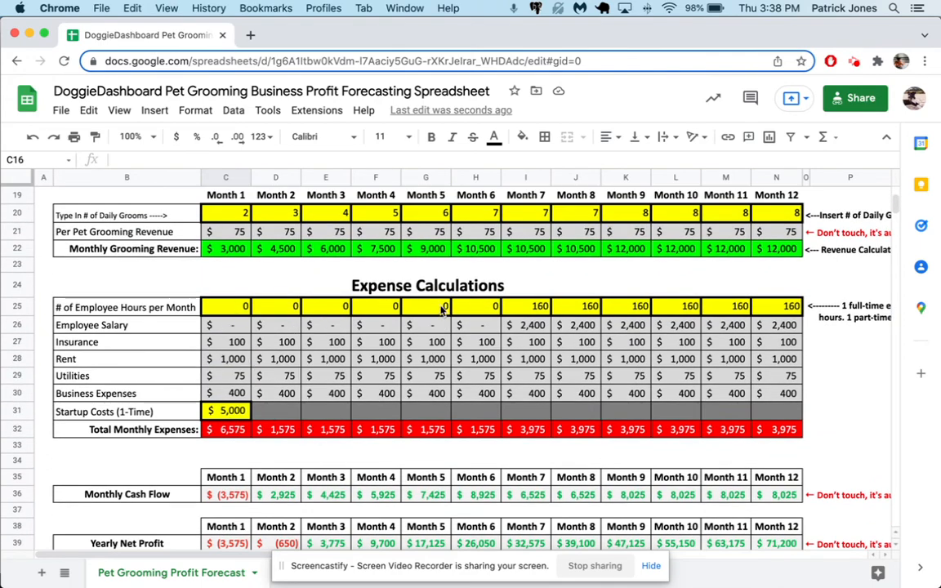
scroll(397, 282, "up", 4)
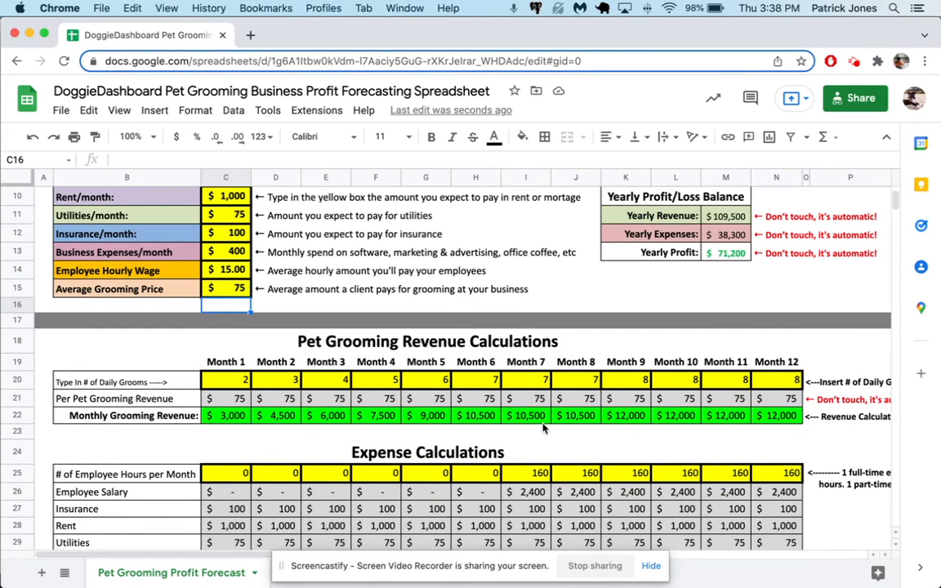
scroll(542, 427, "up", 4)
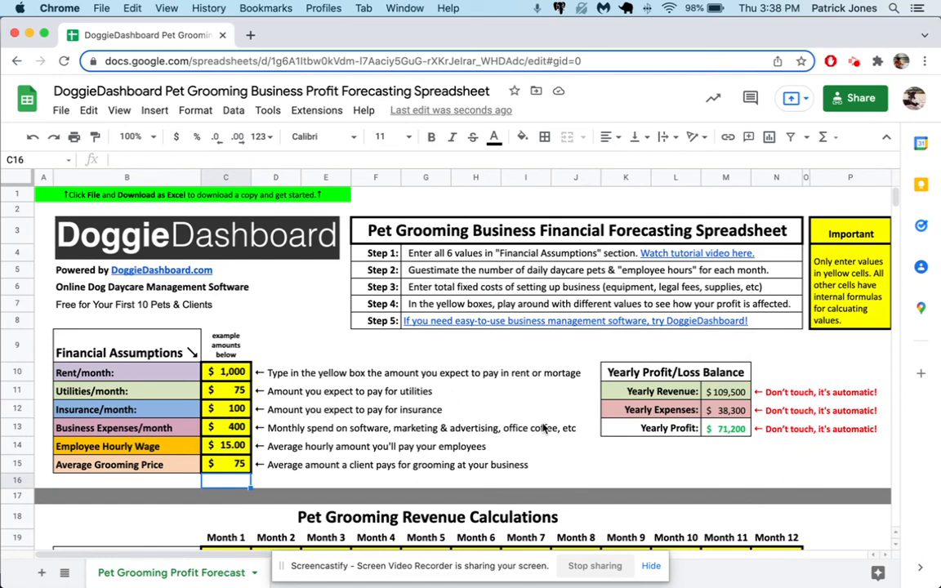
Display the file formats available for downloading the spreadsheet without downloading it
left_click(61, 112)
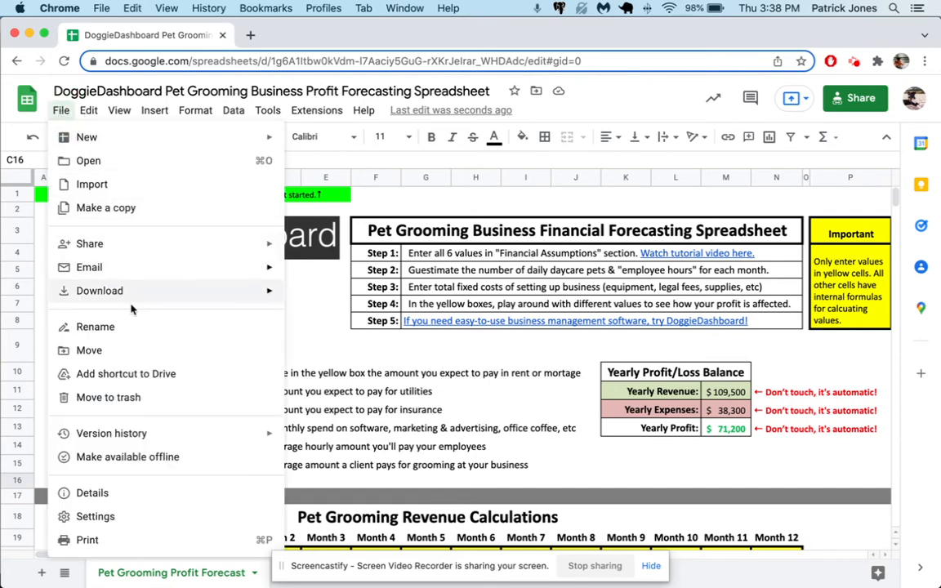
mouse_move(151, 299)
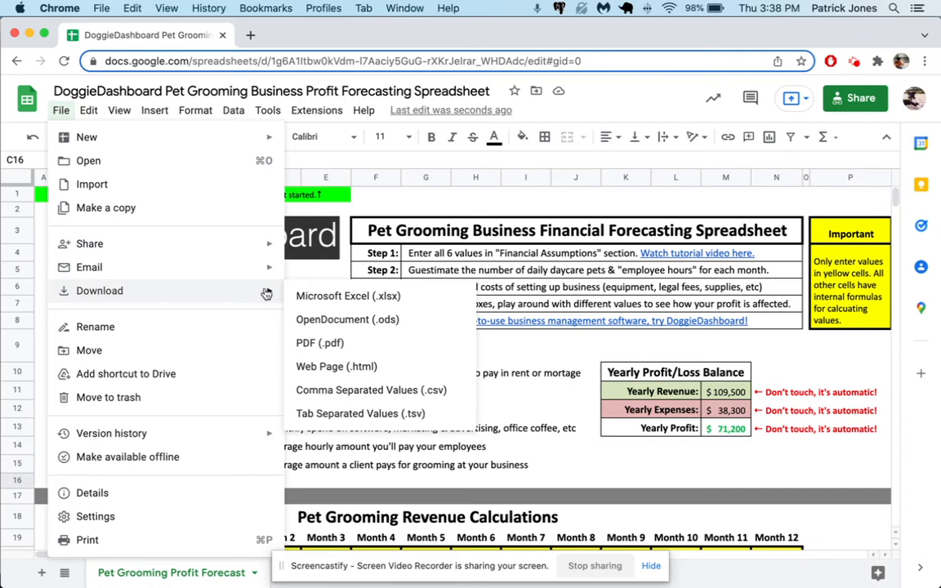
left_click(381, 198)
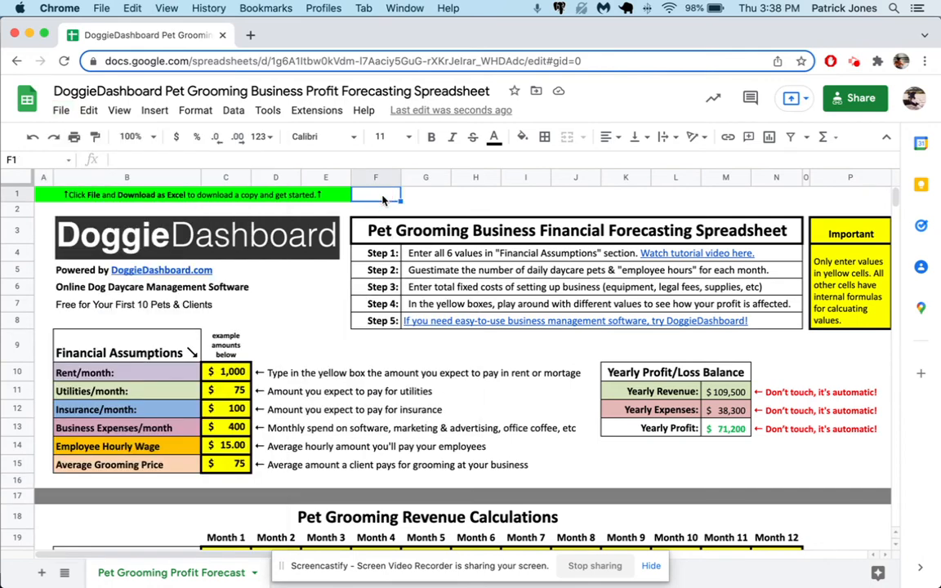